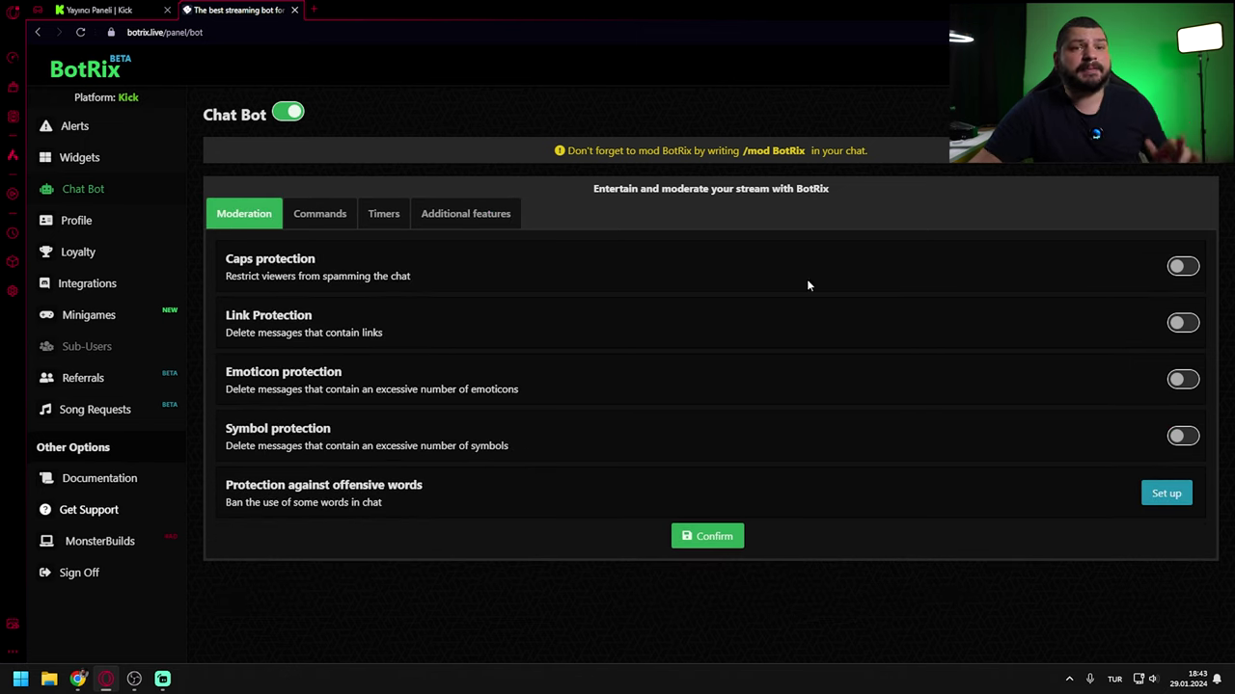
Enable caps, link, emoticon and symbol protection in the chat bot's moderation settings
left_click(1182, 270)
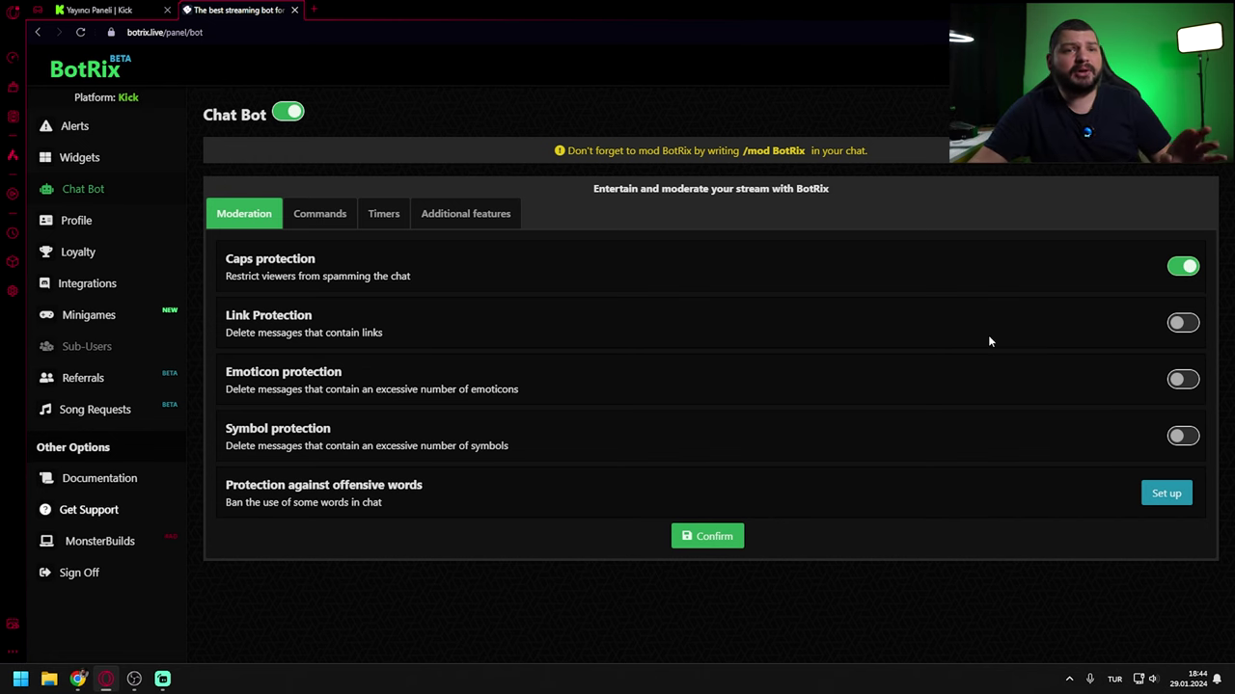
left_click(1183, 323)
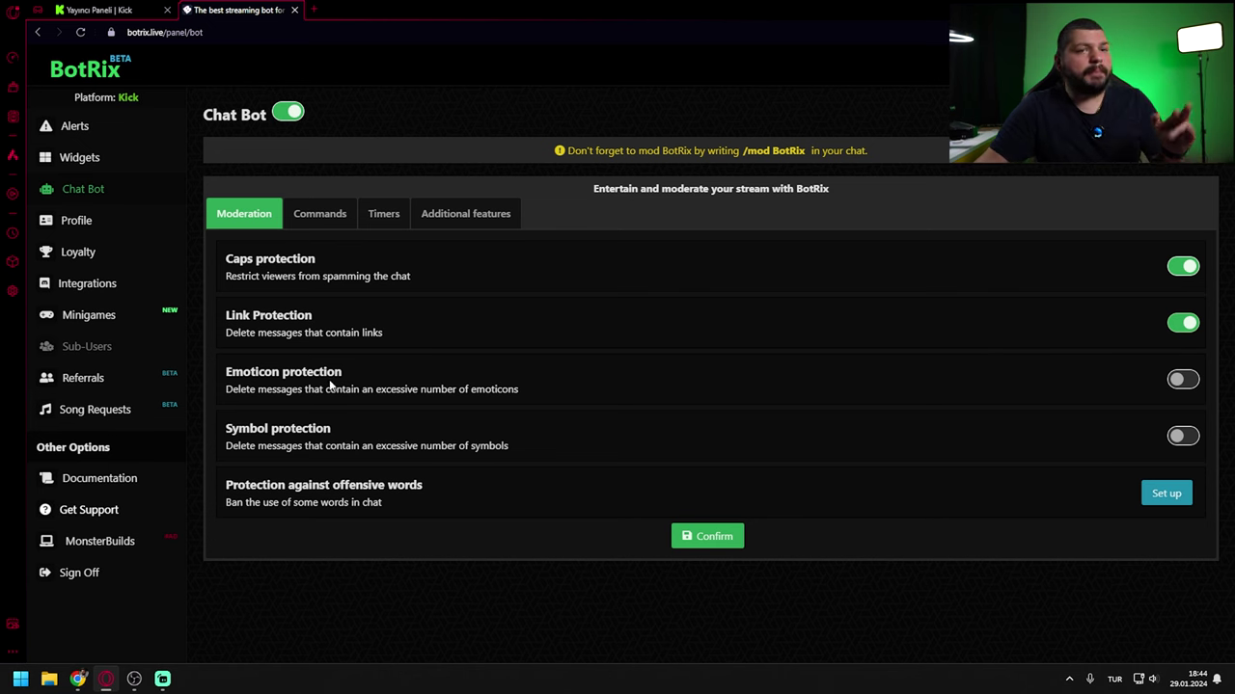
left_click(1178, 379)
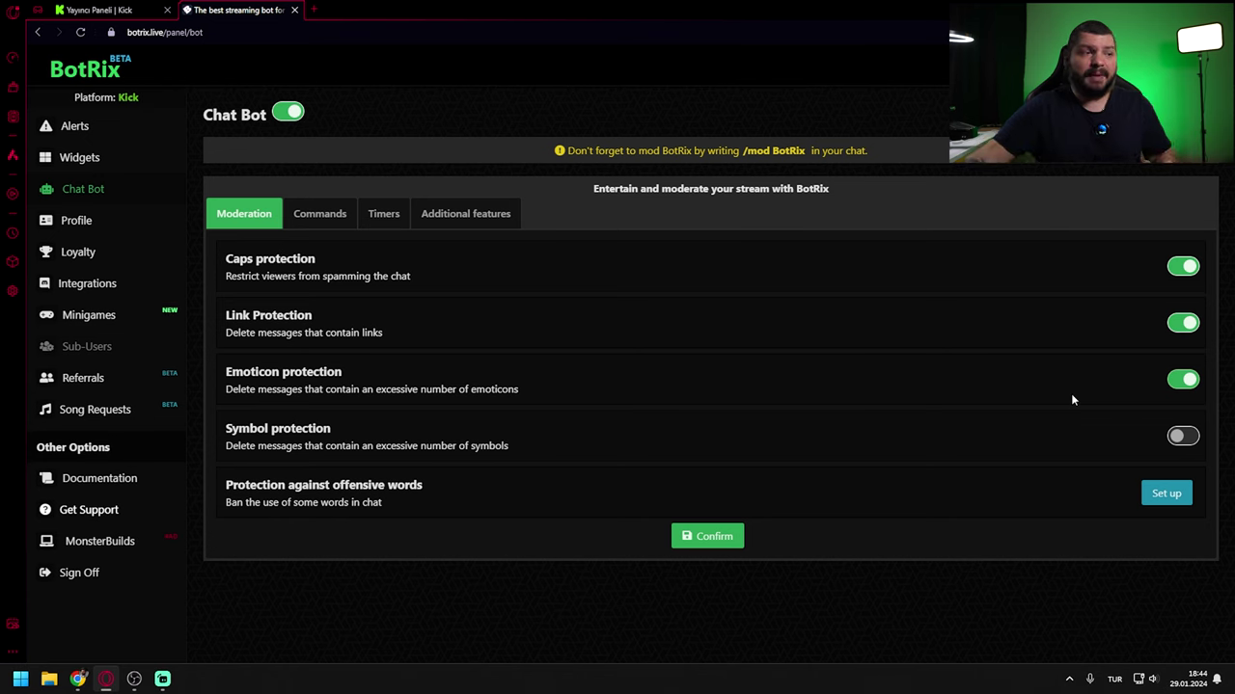
left_click(1186, 439)
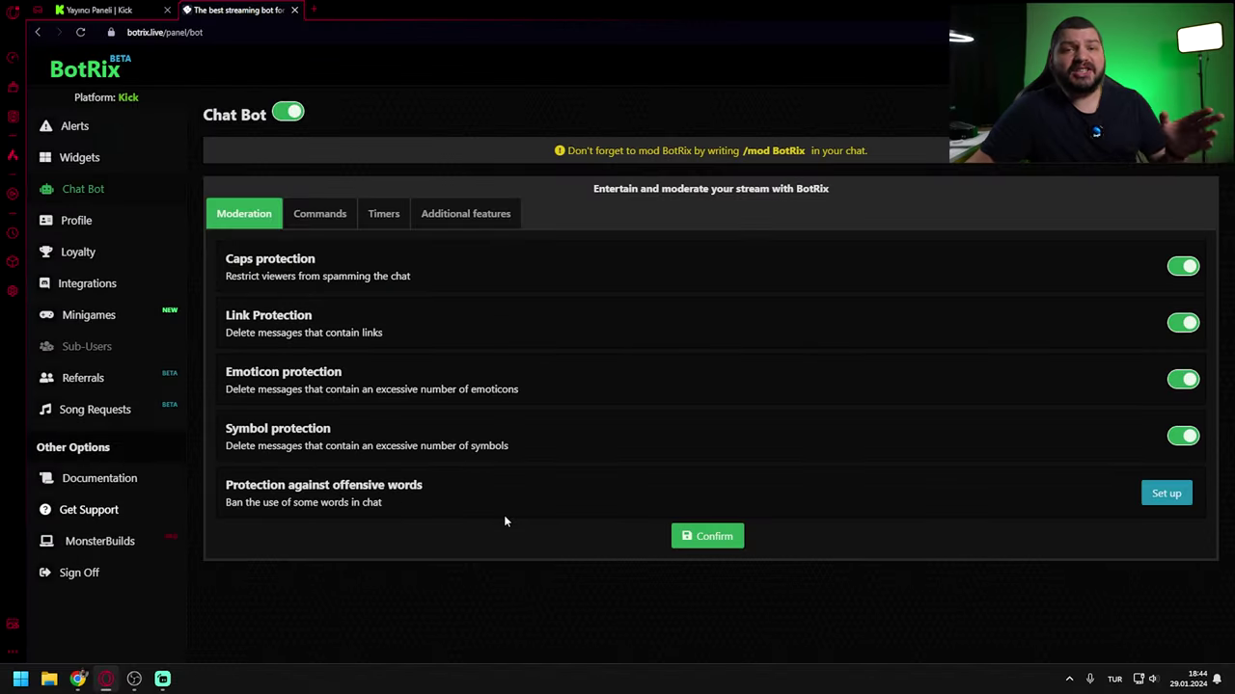
View the prohibited words setup for offensive word protection and close it without adding any words
left_click(1176, 497)
left_click(627, 400)
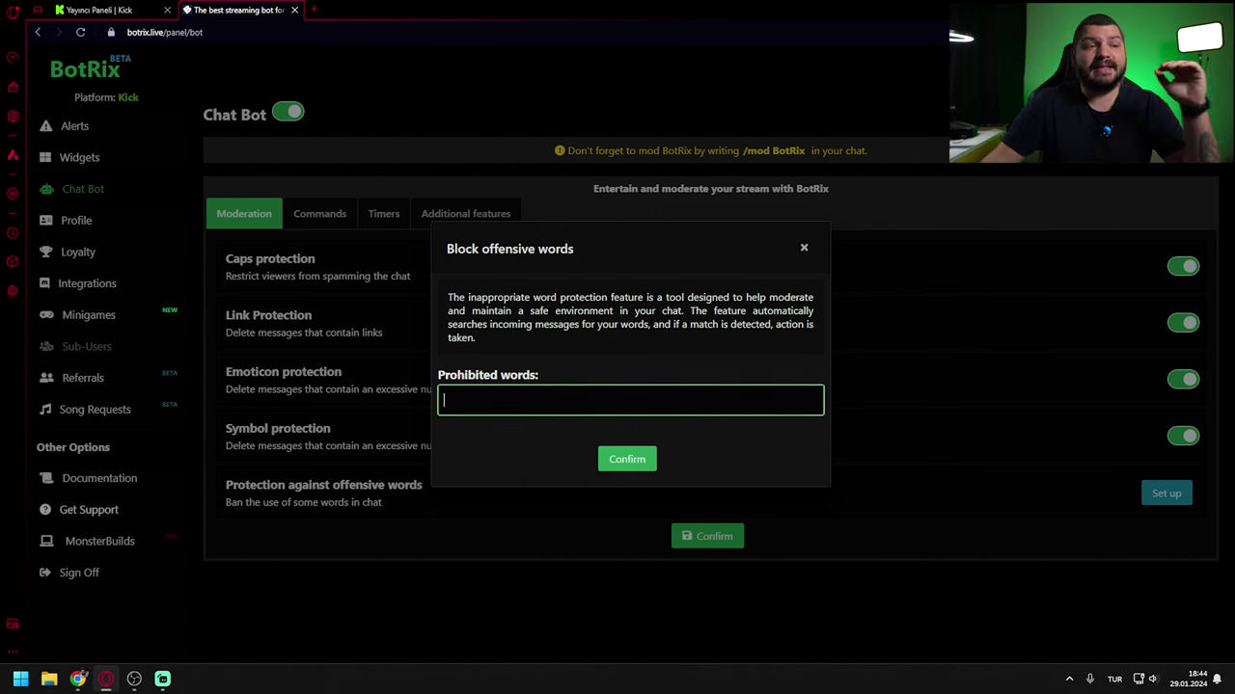
left_click(803, 248)
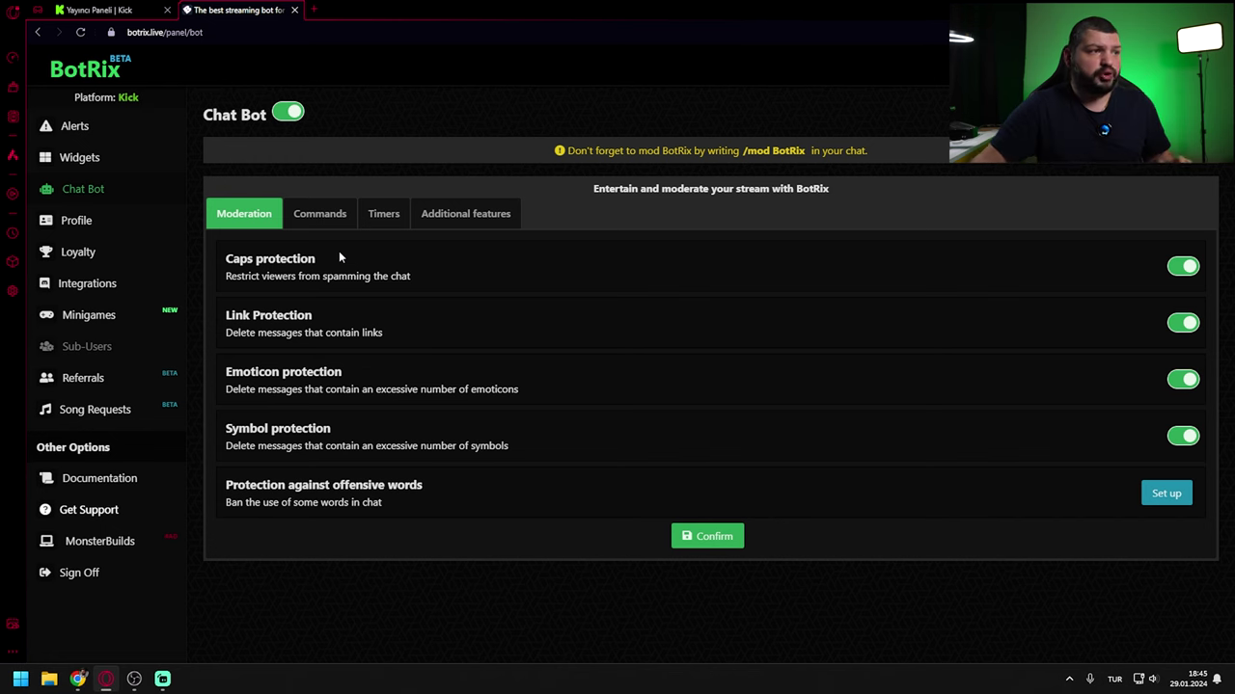
Add a custom chat command "!yaş" with the message "33 yaşında genç bir çıtırım." and leave only Kick as its platform
left_click(323, 214)
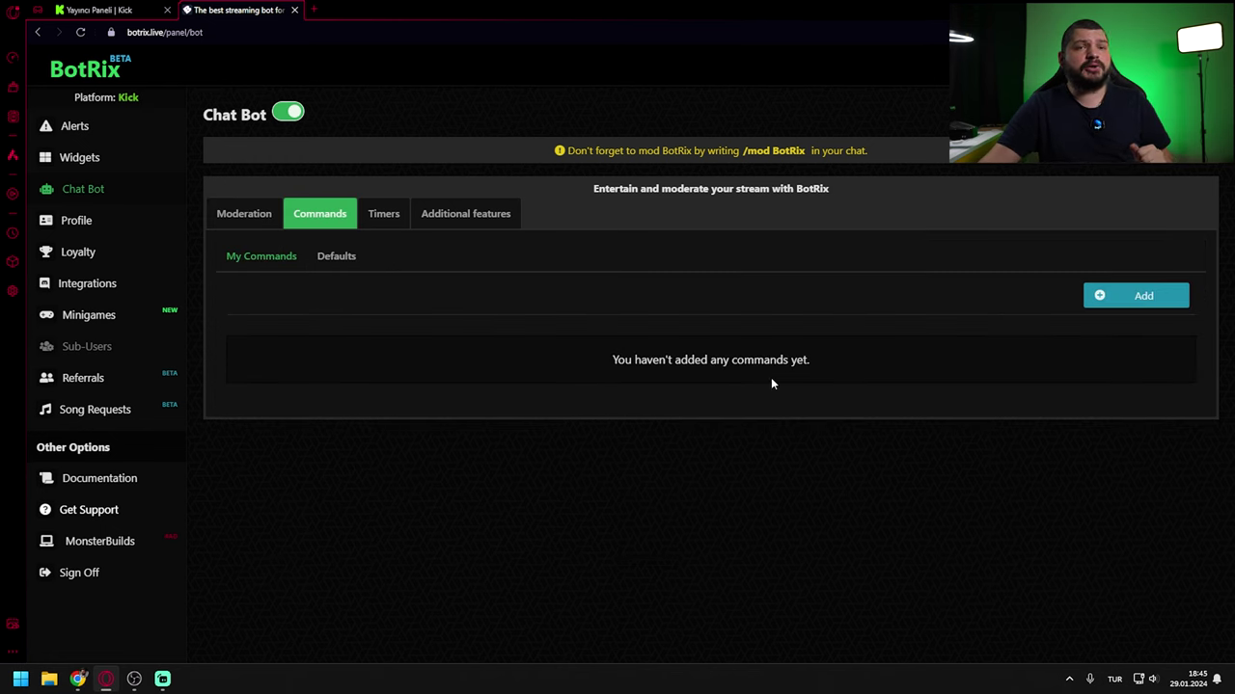
left_click(1114, 295)
left_click(528, 198)
type("!yaş")
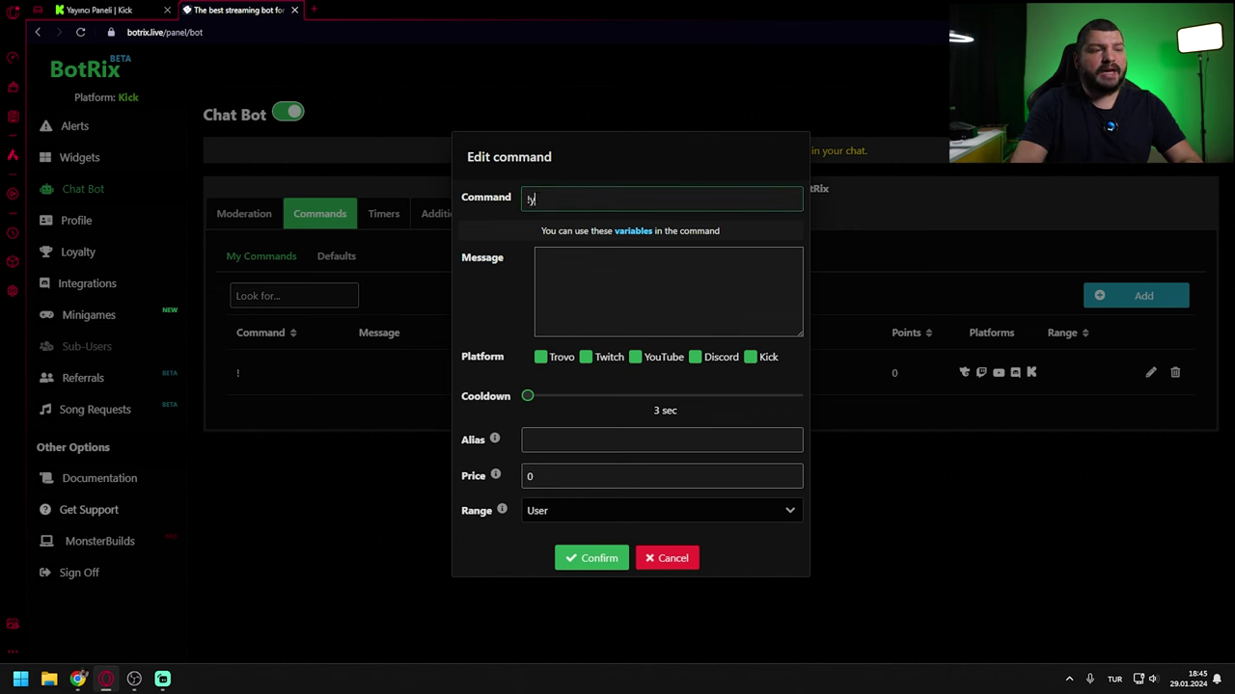
left_click(638, 283)
type("33 ")
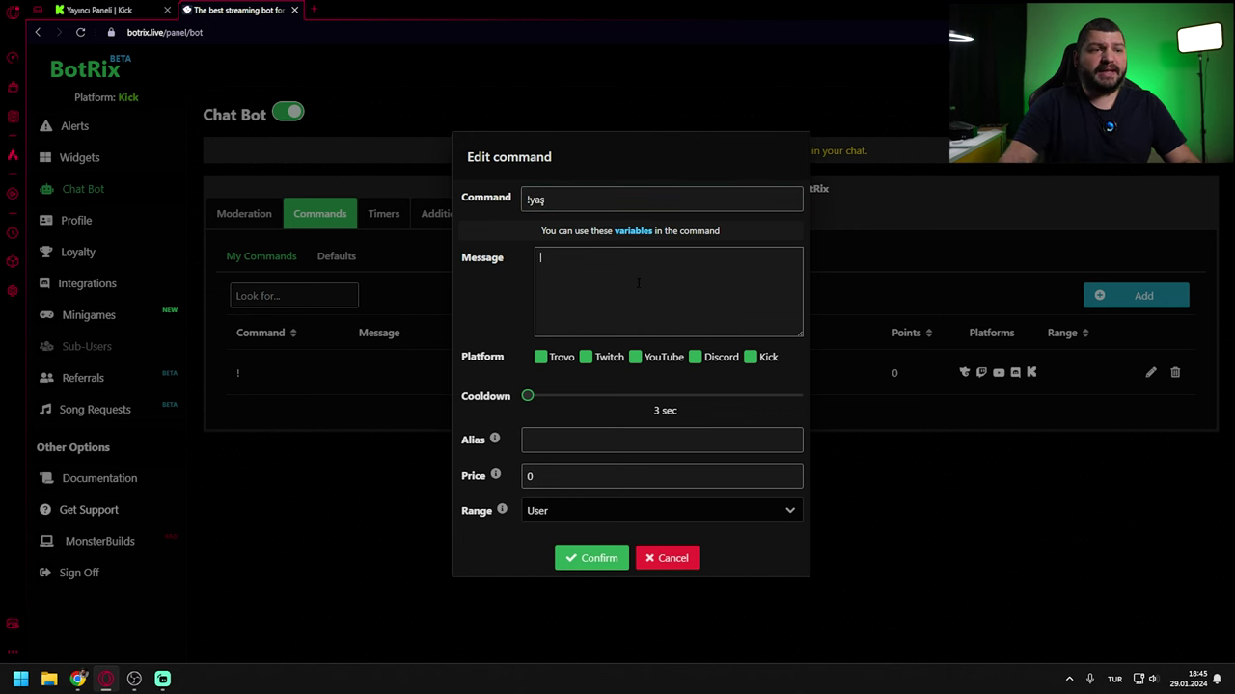
type("yaşında genç bir çıtırım.")
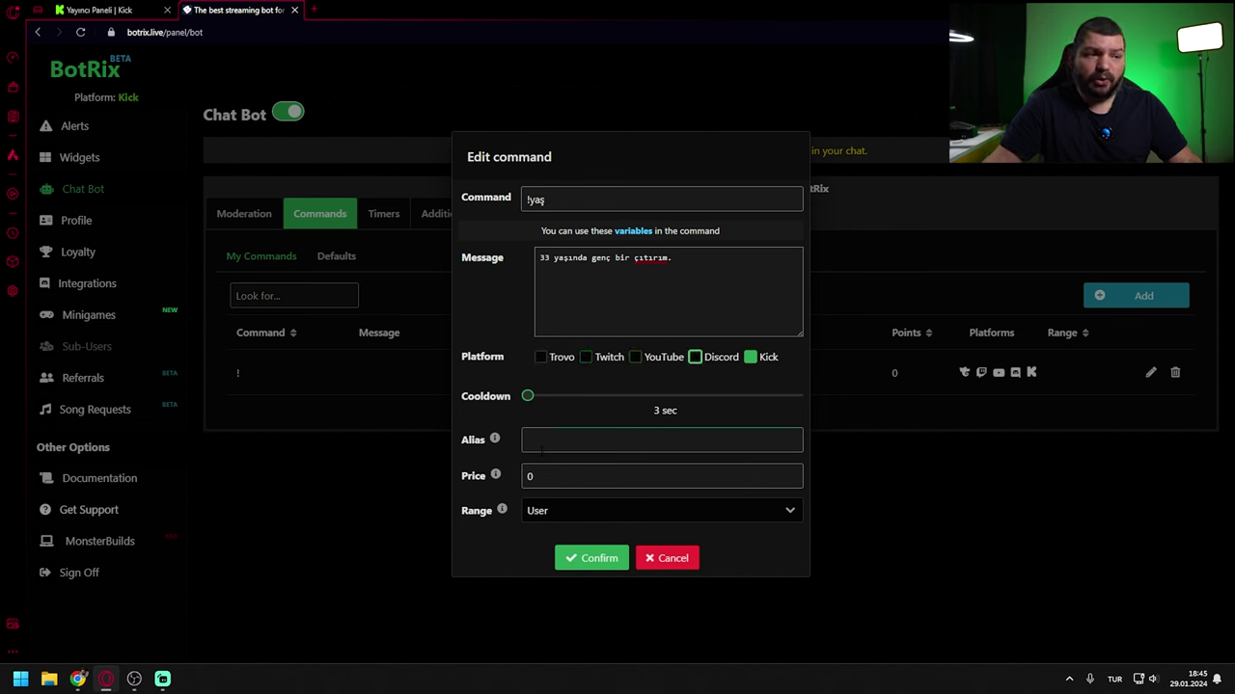
Examine the alias, price and range options of the "!yaş" command
mouse_move(501, 450)
left_click(700, 440)
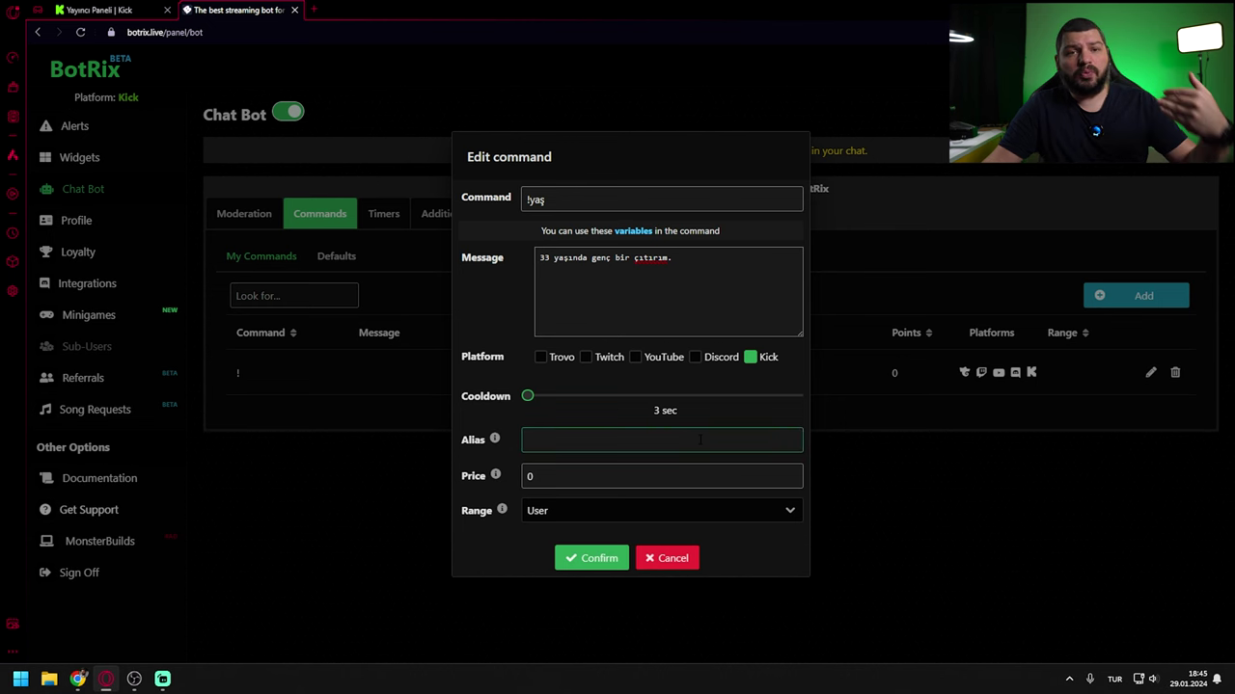
mouse_move(496, 478)
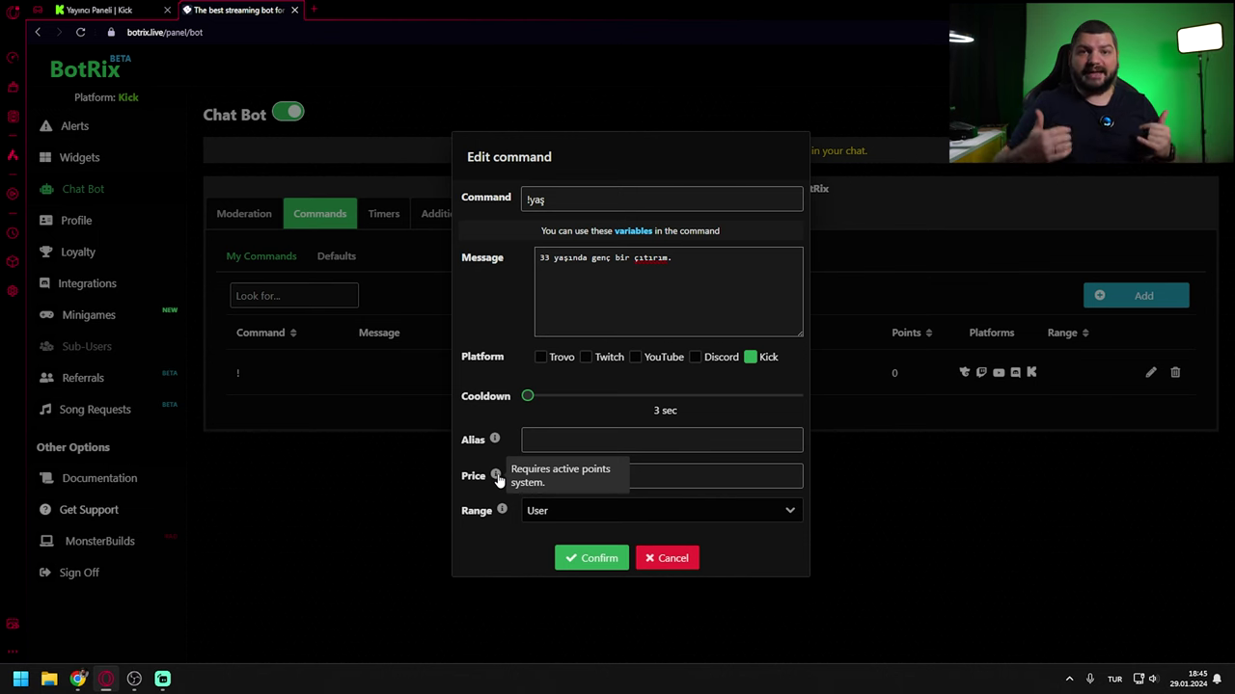
left_click(557, 472)
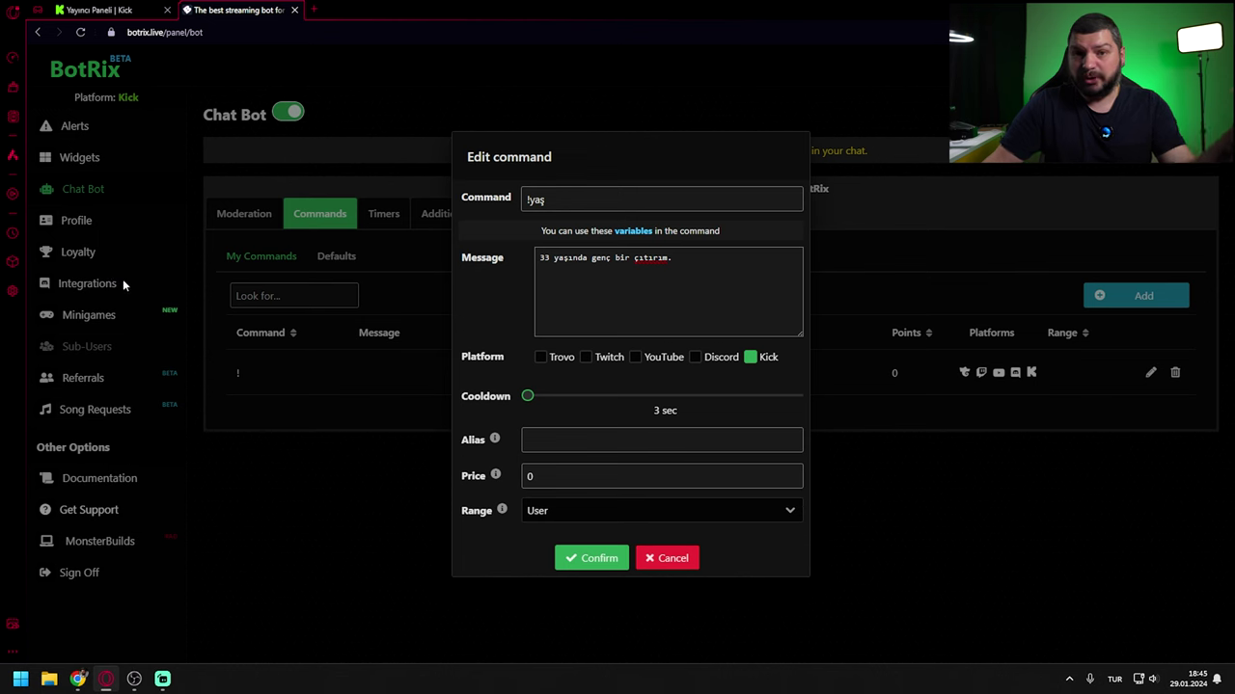
left_click(549, 512)
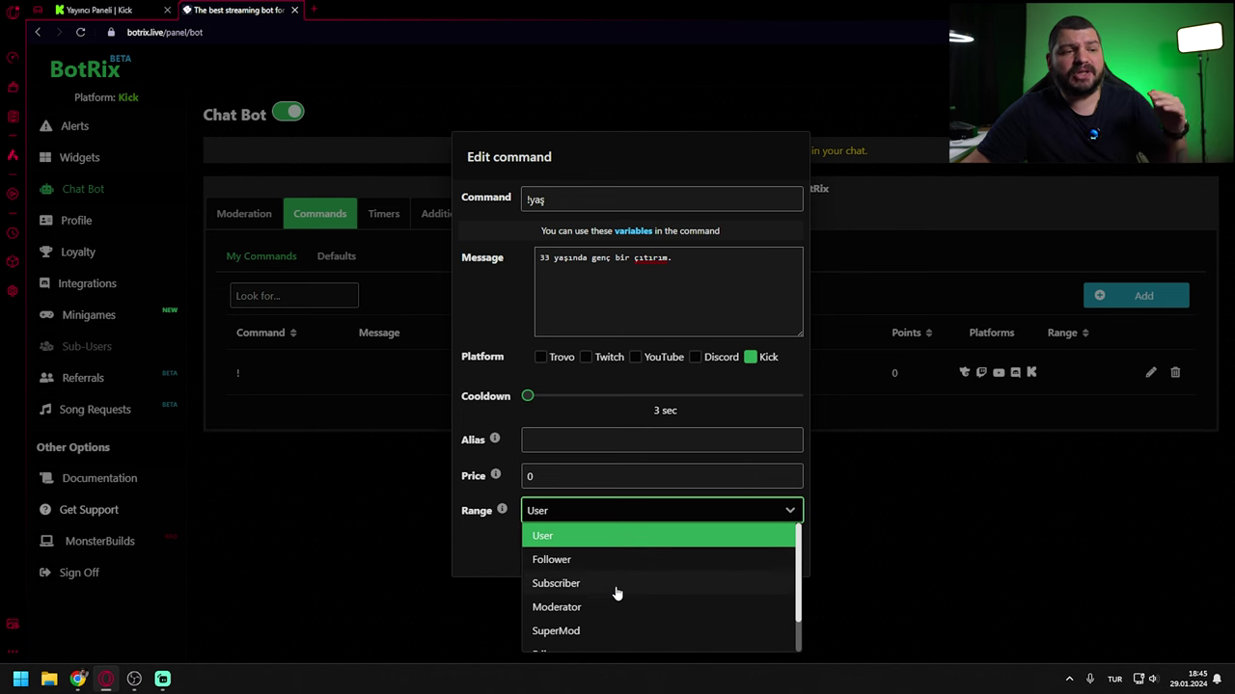
scroll(618, 623, "down", 1)
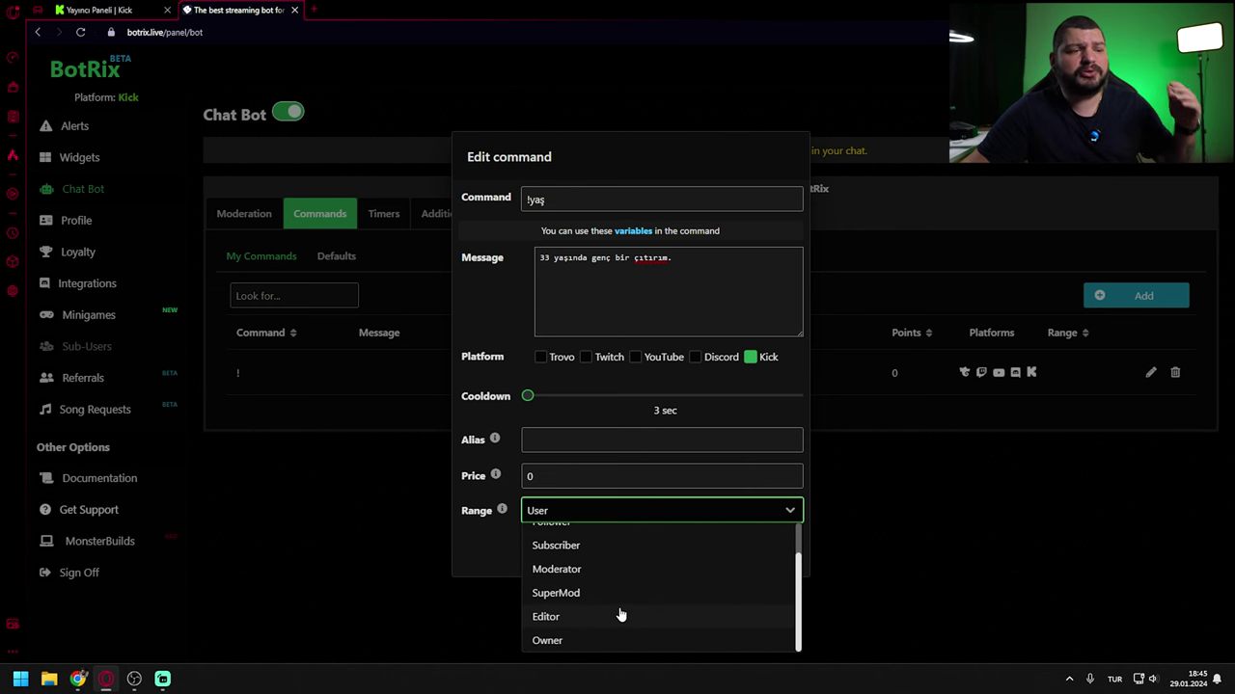
left_click(485, 551)
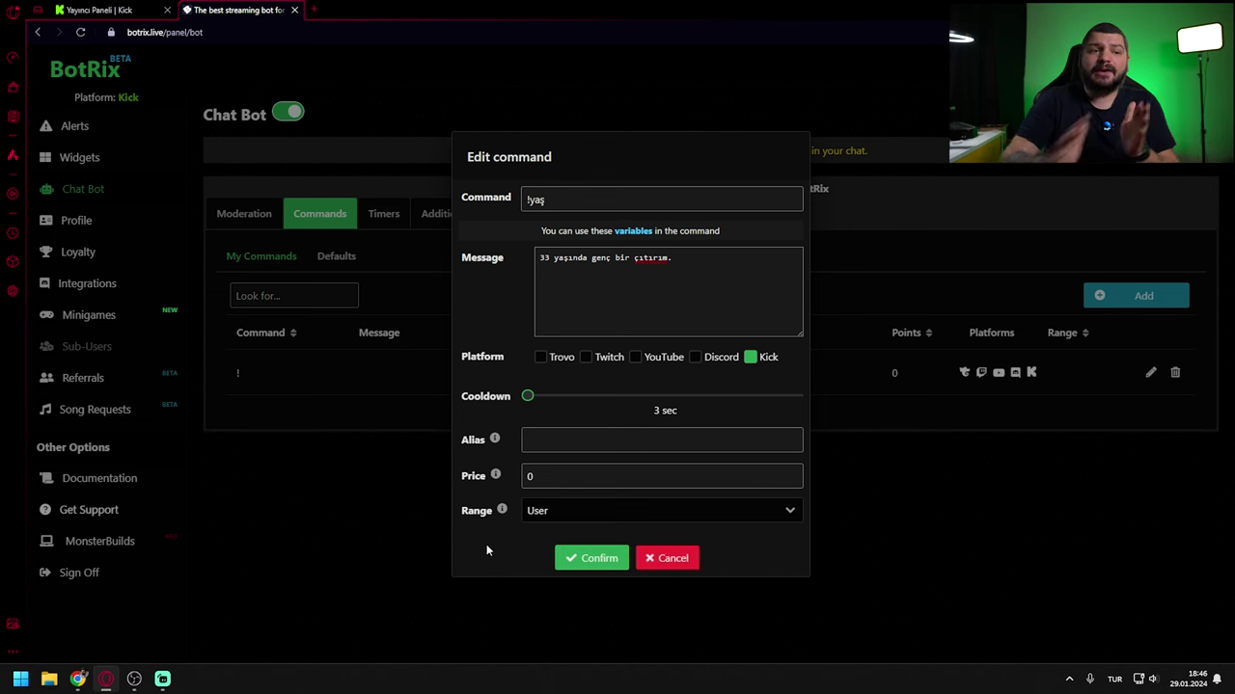
Set the range of the "!yaş" command to User and save the command
left_click(724, 518)
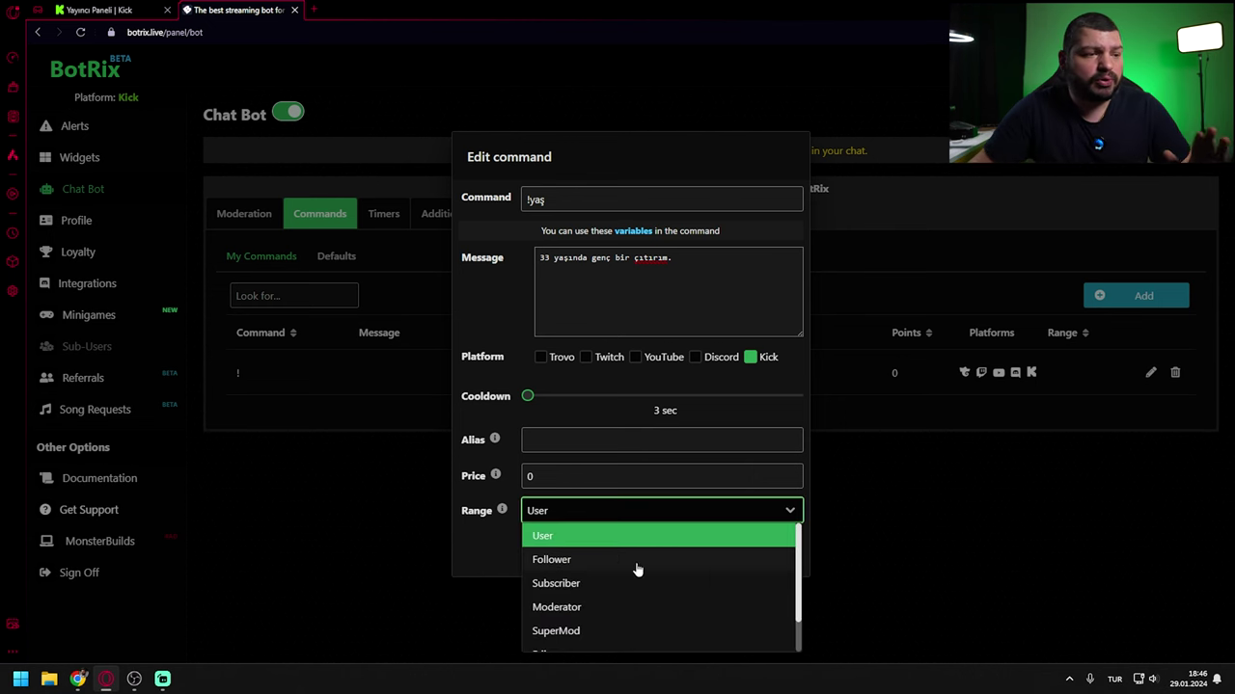
left_click(583, 540)
left_click(570, 512)
left_click(562, 567)
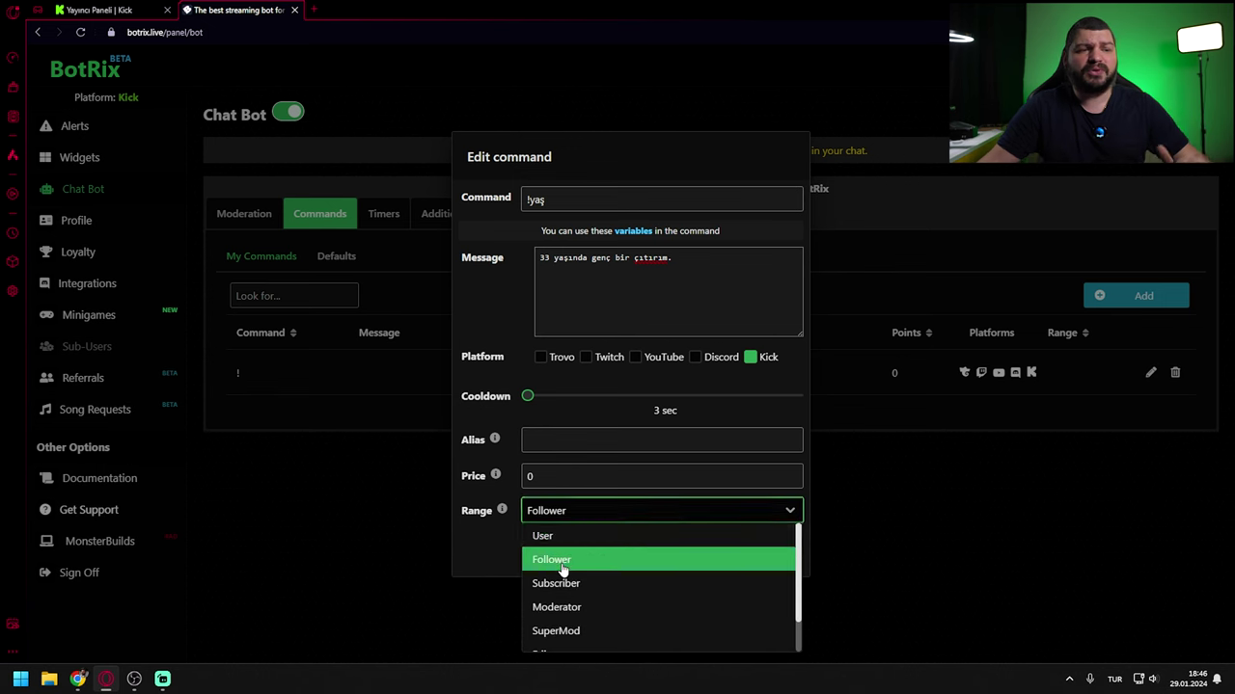
left_click(569, 511)
left_click(550, 536)
left_click(503, 569)
left_click(573, 563)
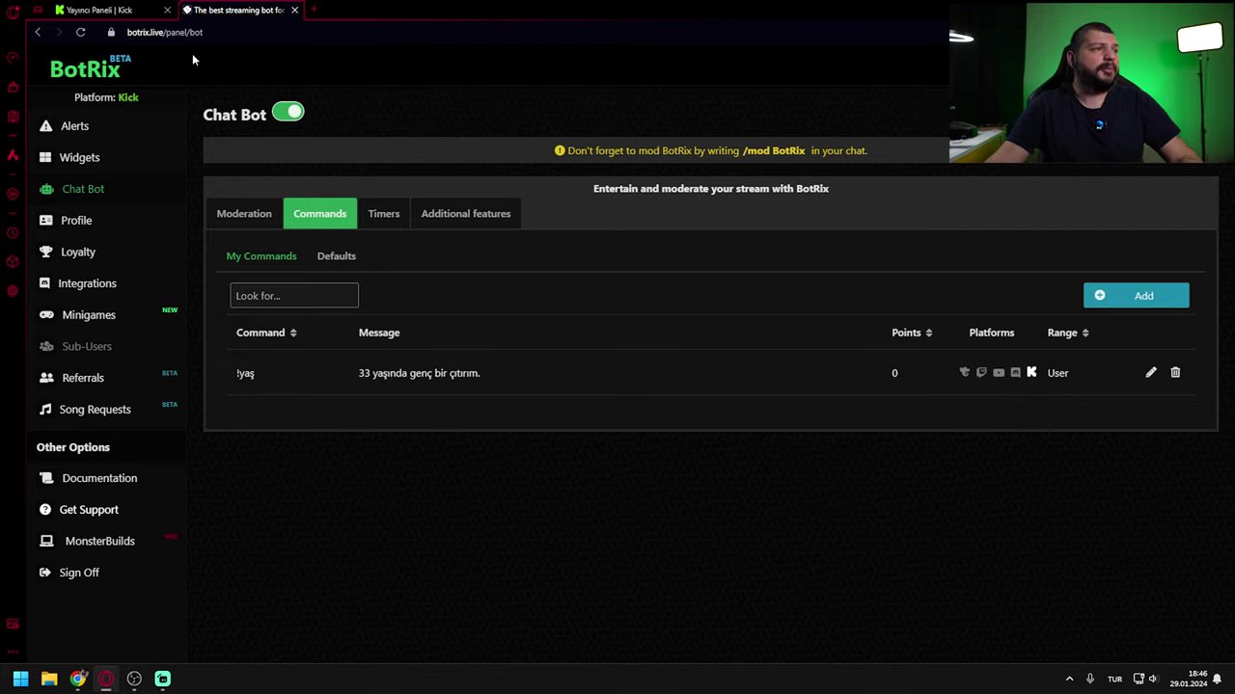
Switch to the Kick stream dashboard and test the command by sending "!yaş" in the chat
left_click(97, 10)
left_click(75, 118)
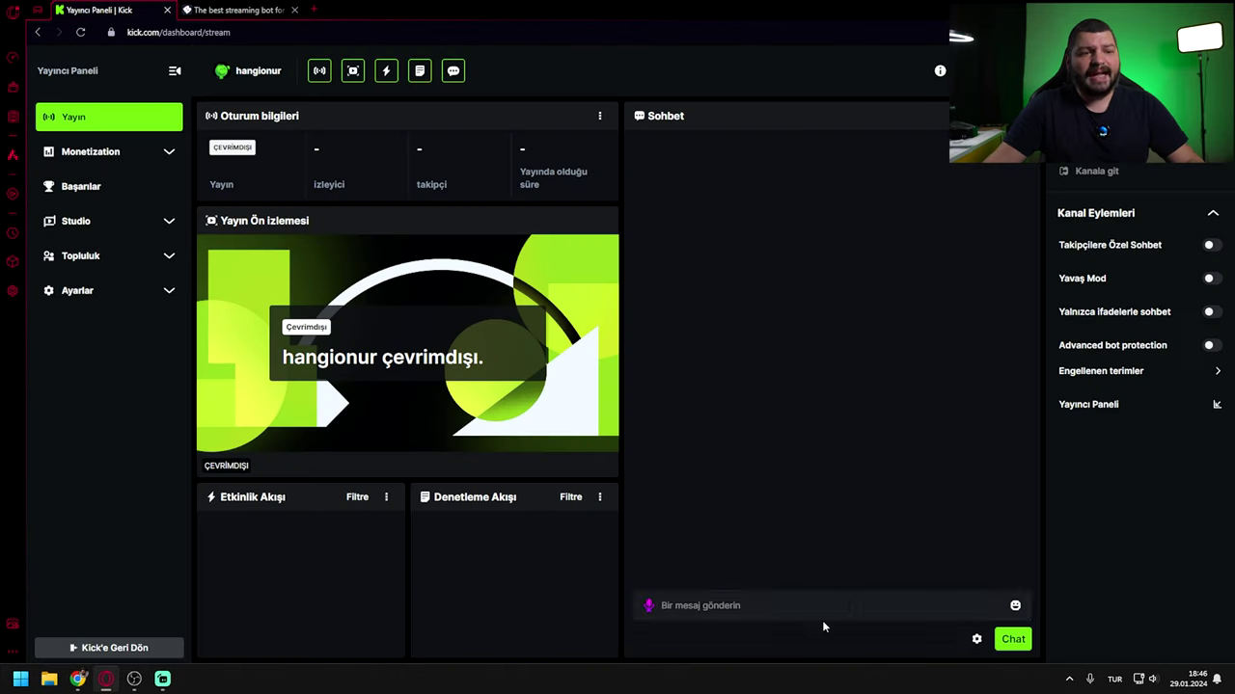
left_click(820, 602)
type("!yaş")
key("Return")
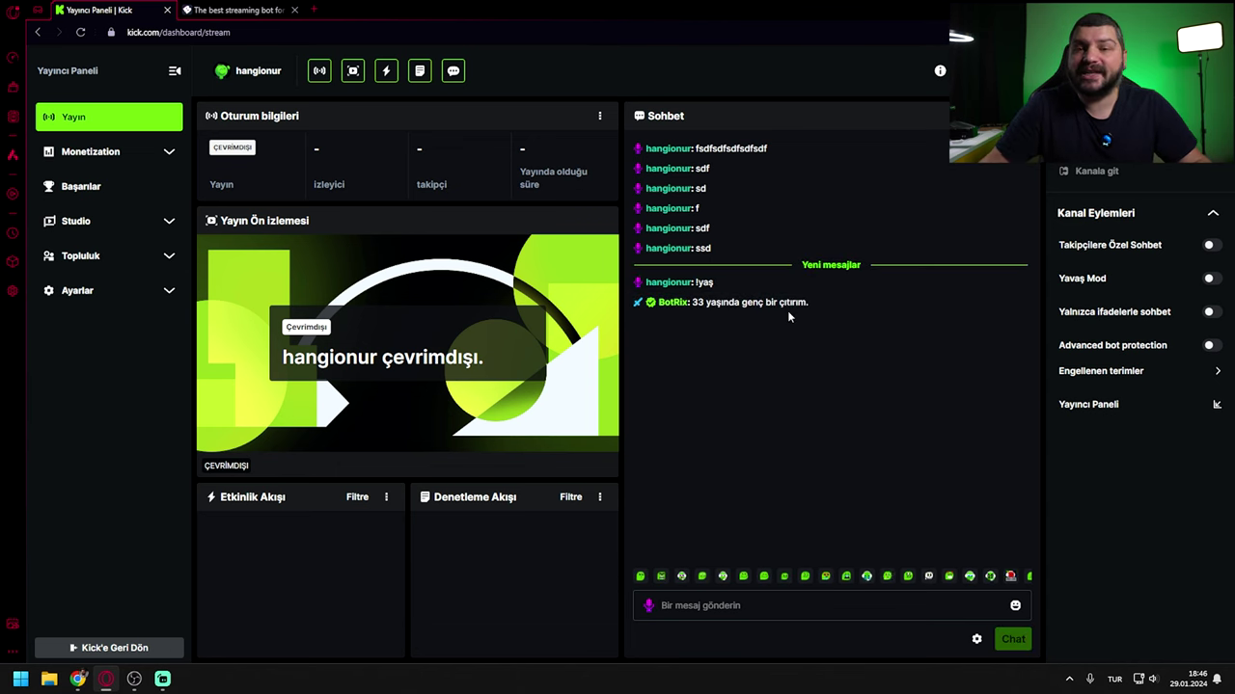
left_click(237, 9)
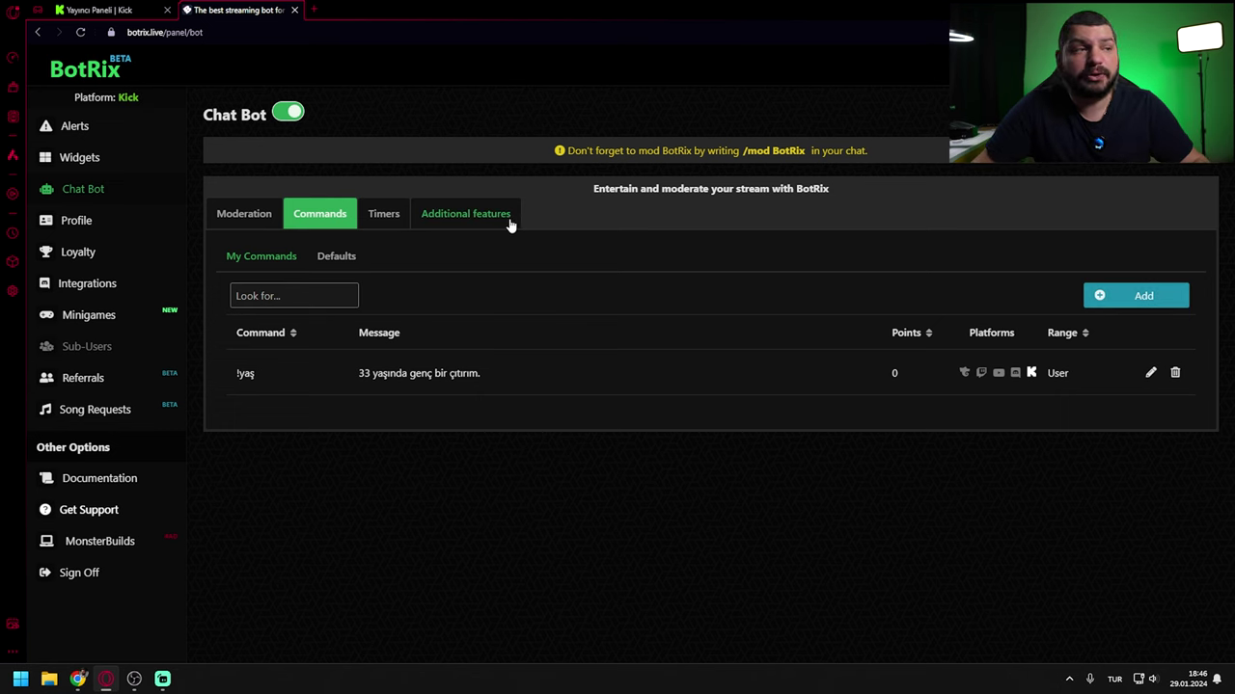
left_click(384, 220)
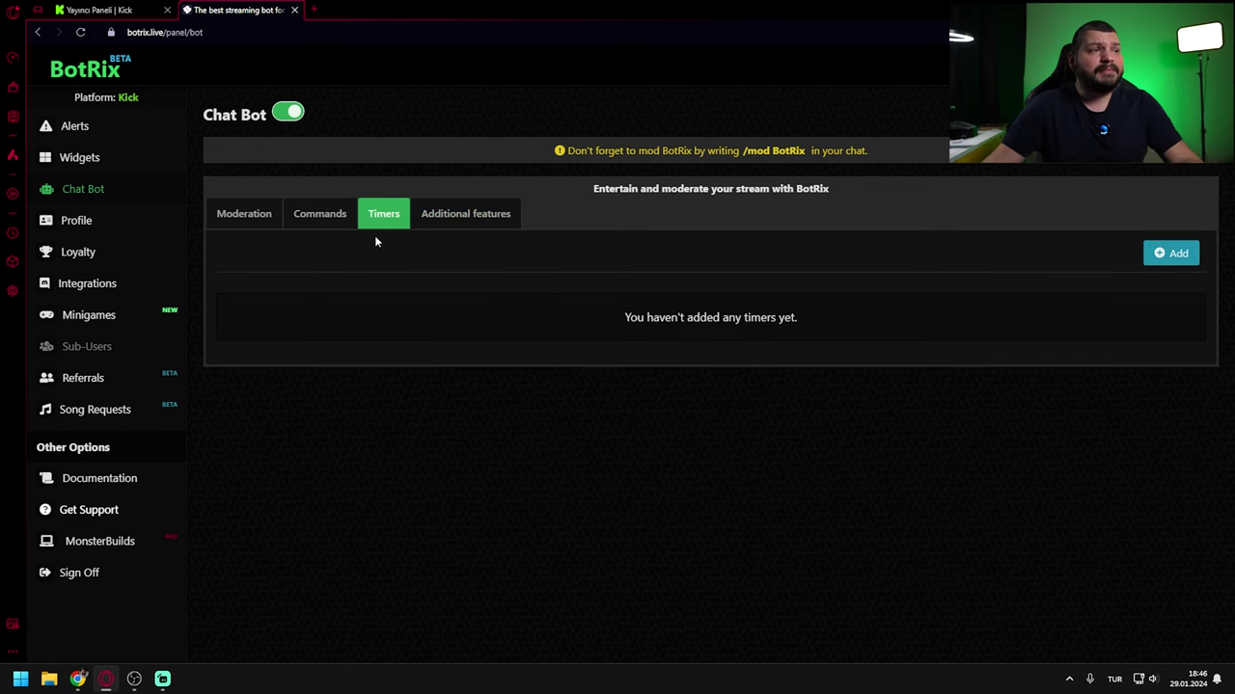
left_click(1170, 254)
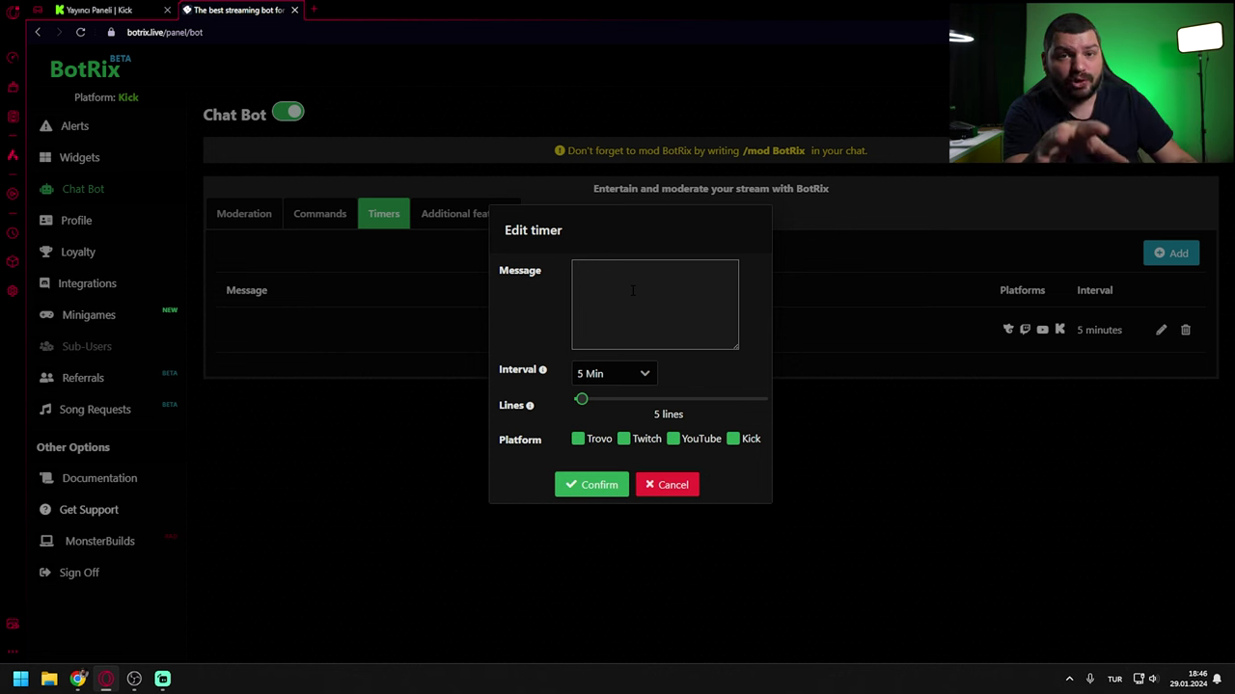
left_click(631, 290)
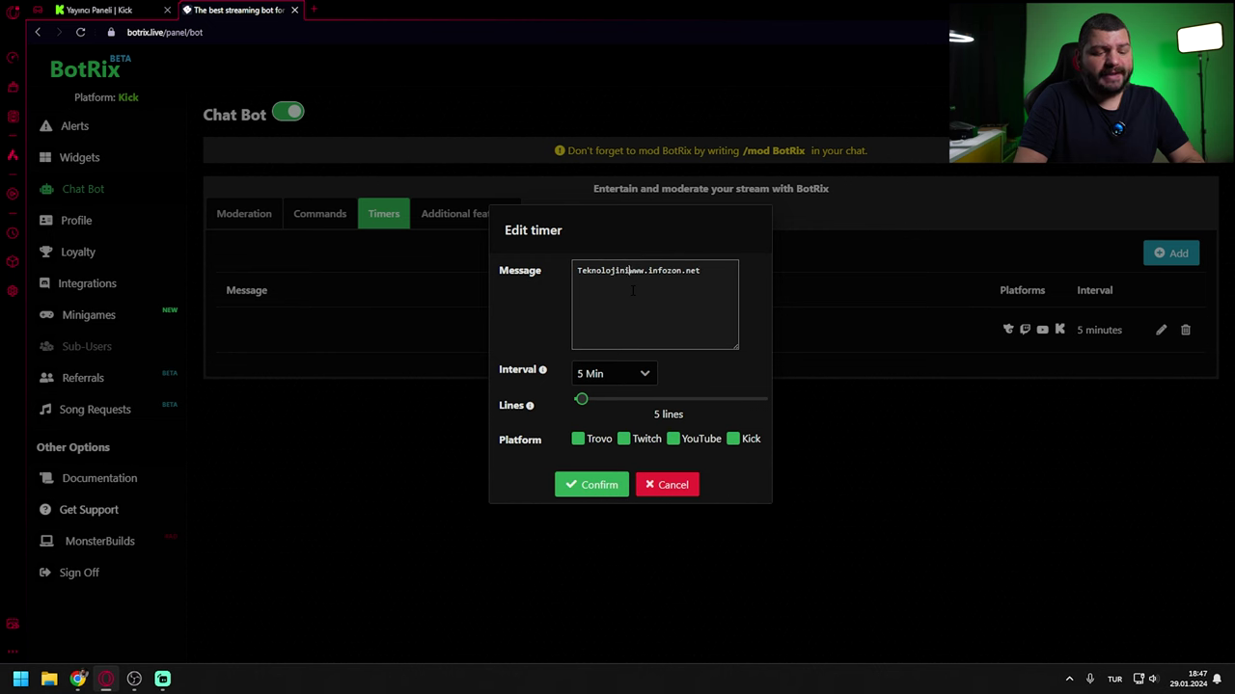
key("End")
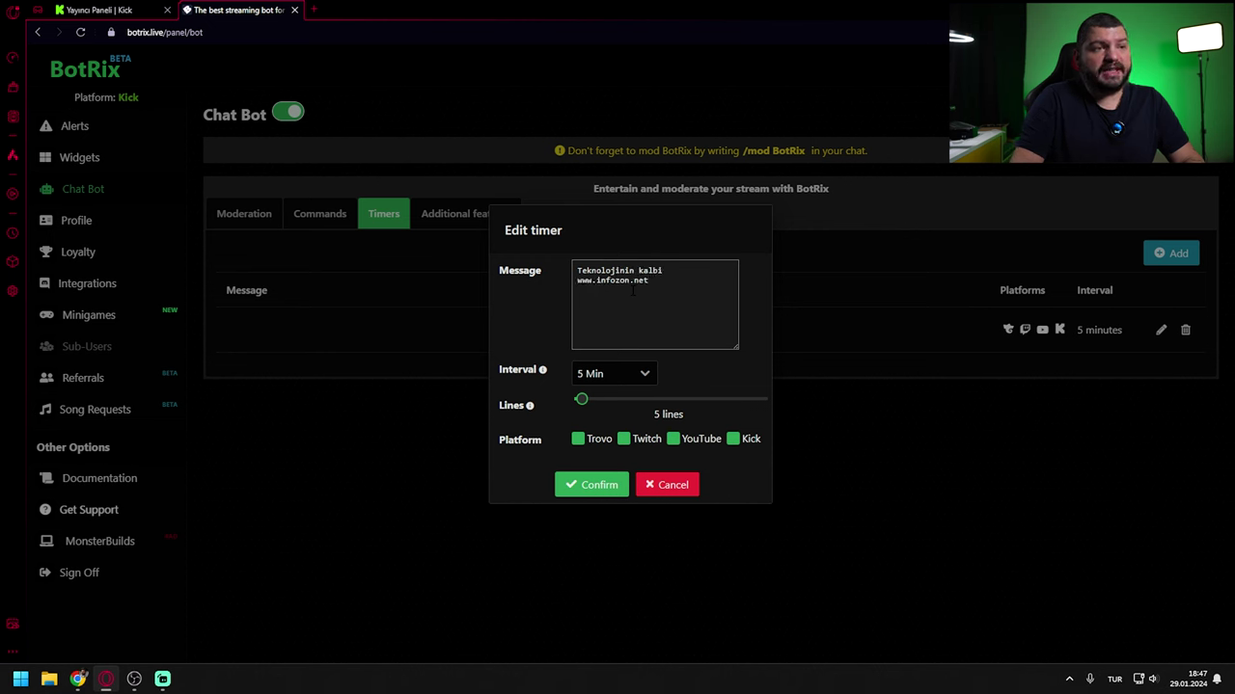
Set the timer to a 5 Min interval and 1 line, limit it to Kick, and save it
left_click(642, 380)
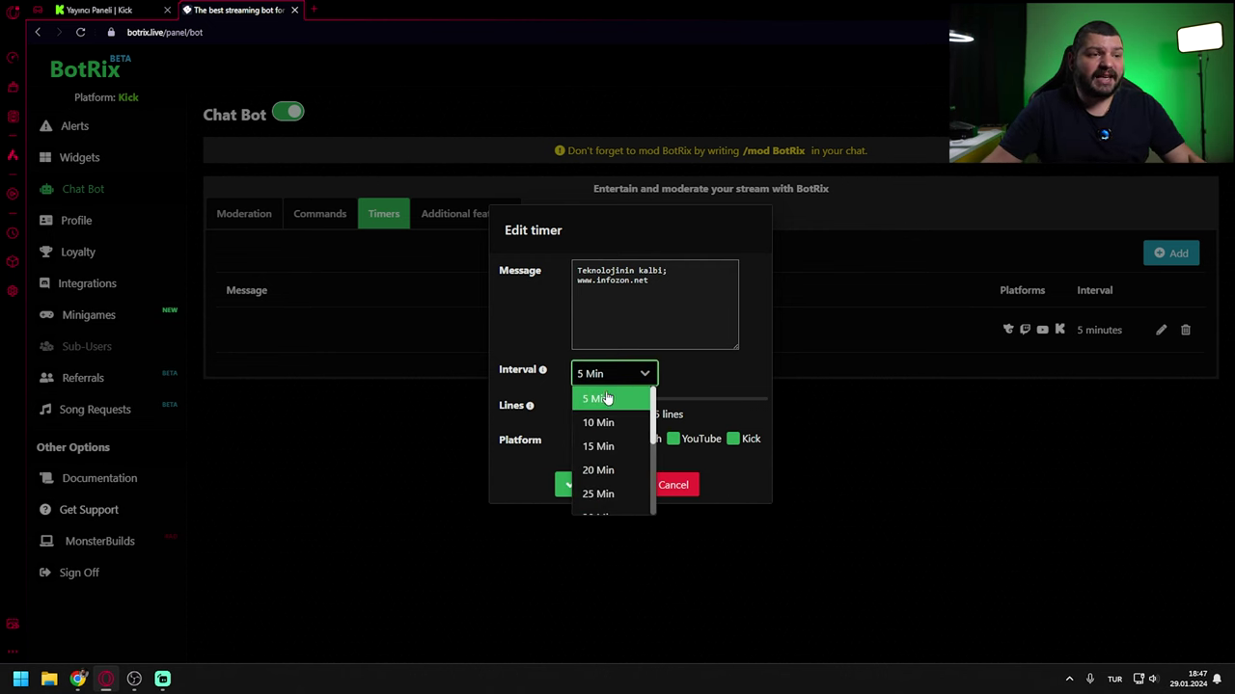
left_click(604, 400)
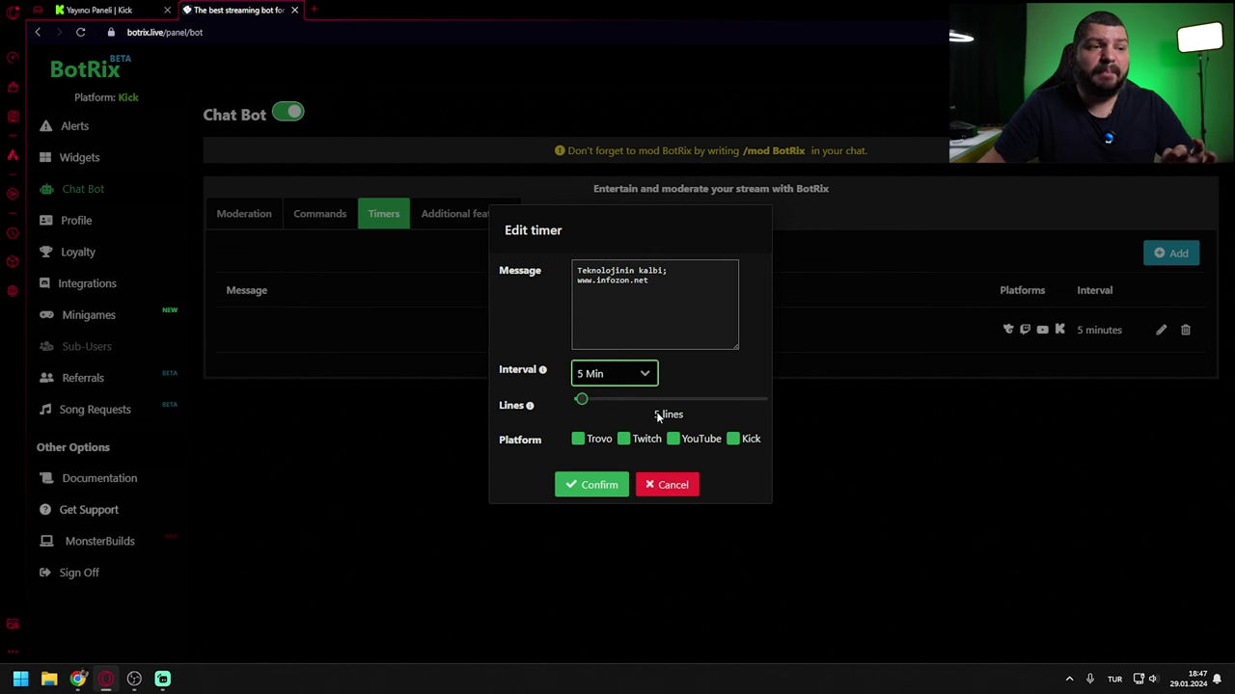
left_click(575, 399)
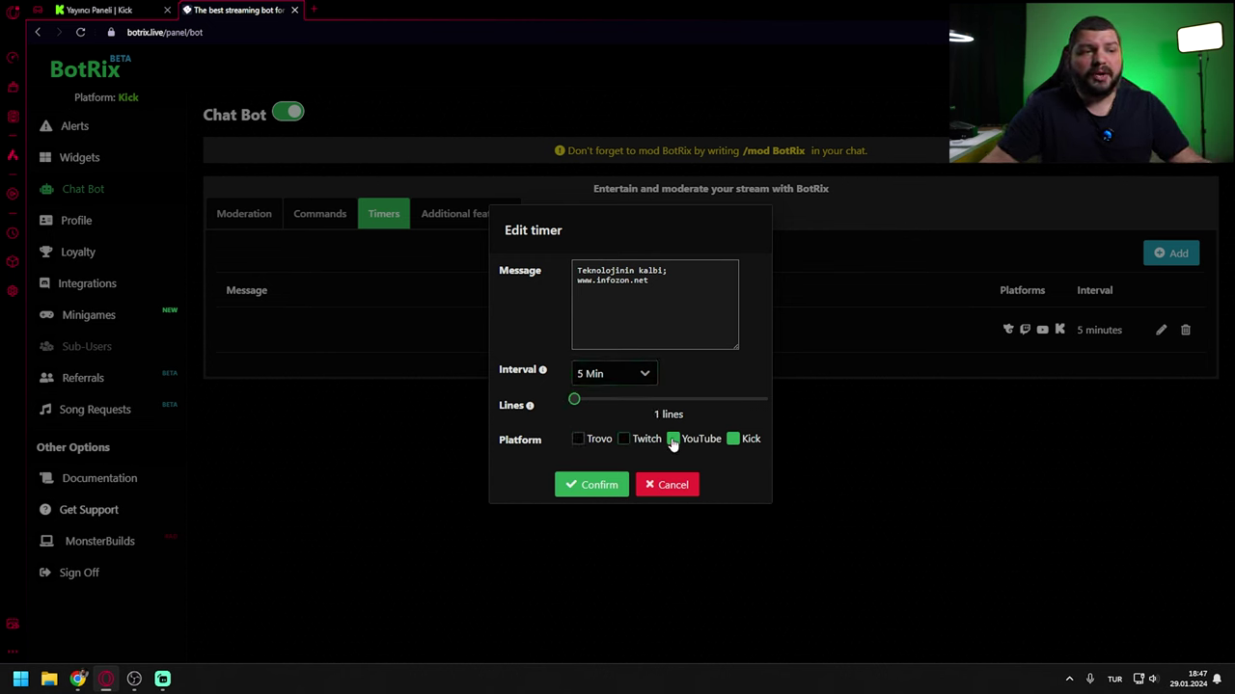
left_click(588, 485)
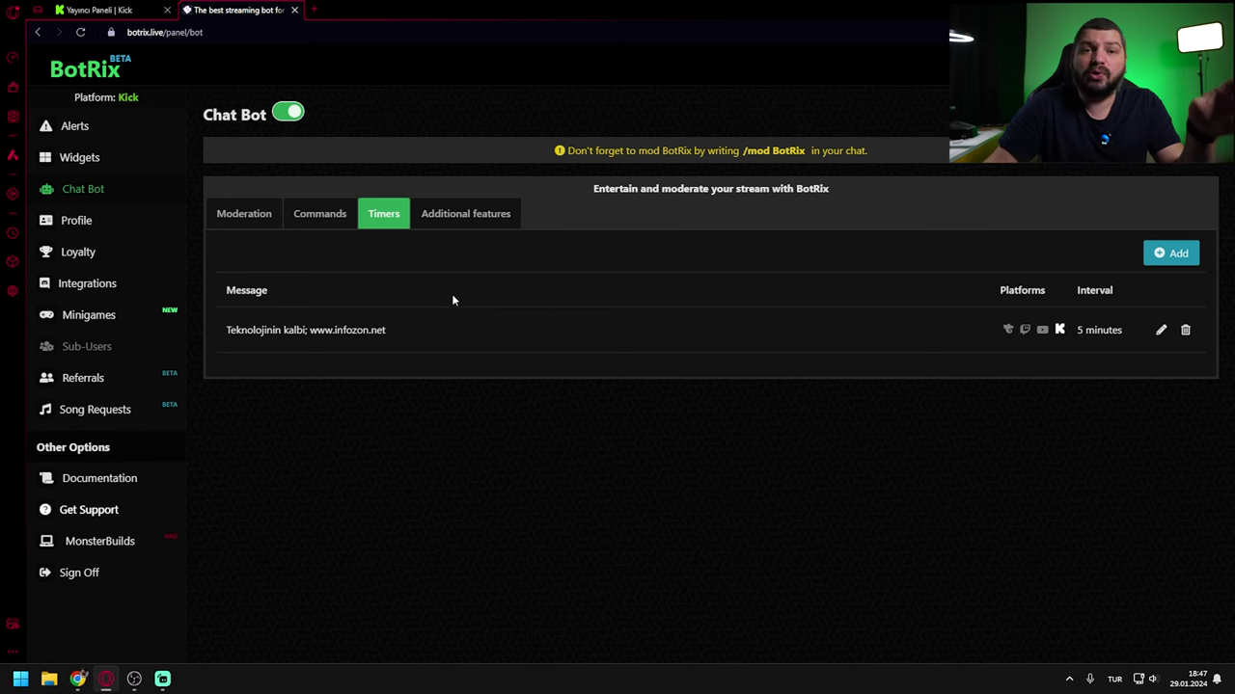
Replace the Follow chat alert text with "@$(name) takibin için teşekkür ederim. Hoş geldin"
left_click(468, 218)
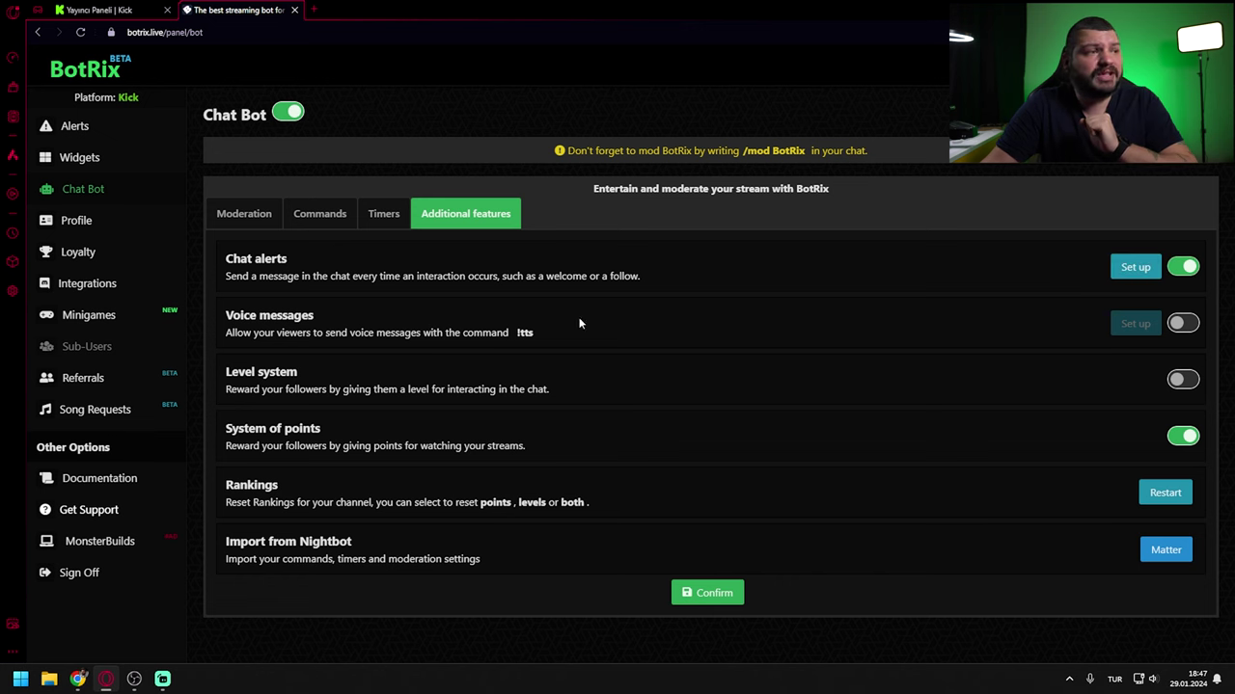
left_click(1135, 267)
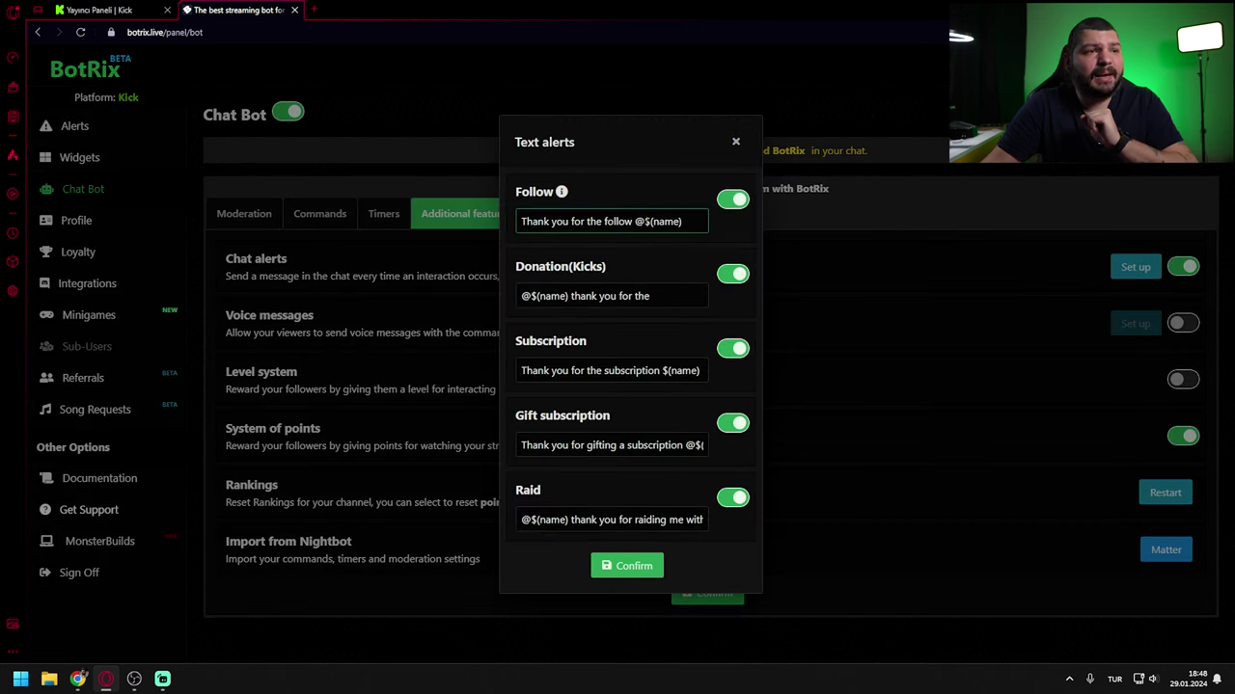
key("shift+Home")
key("BackSpace")
key("End")
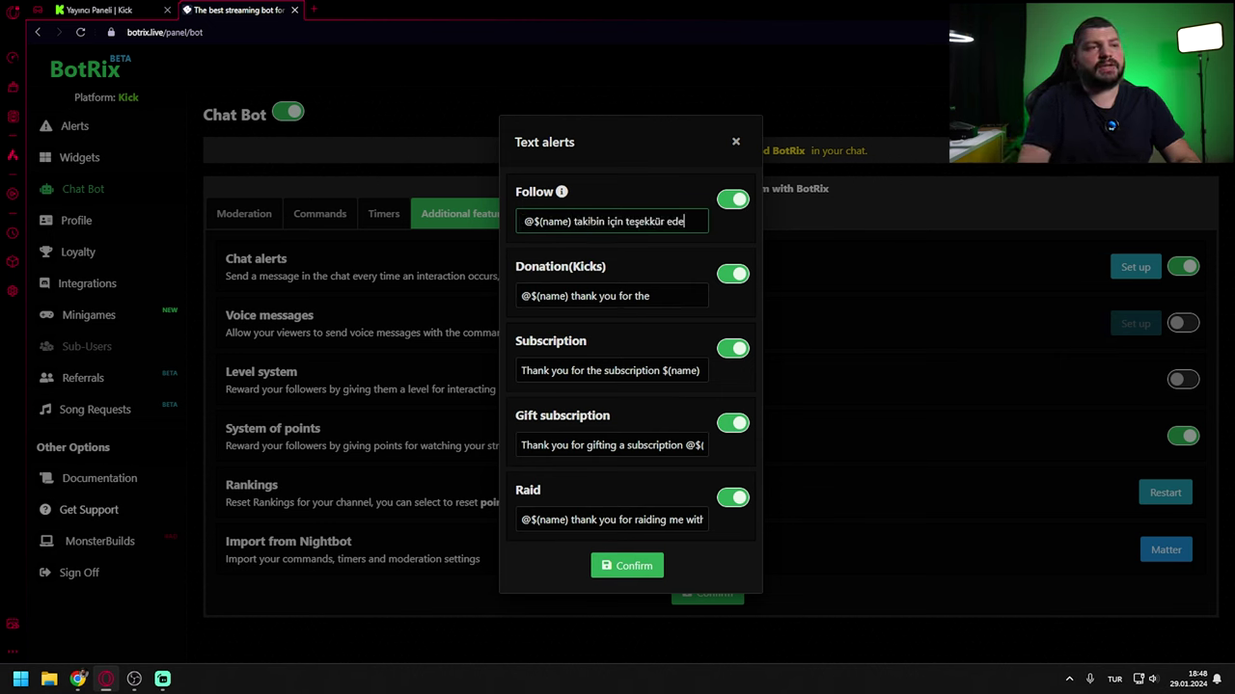
type(". Hoş geldin")
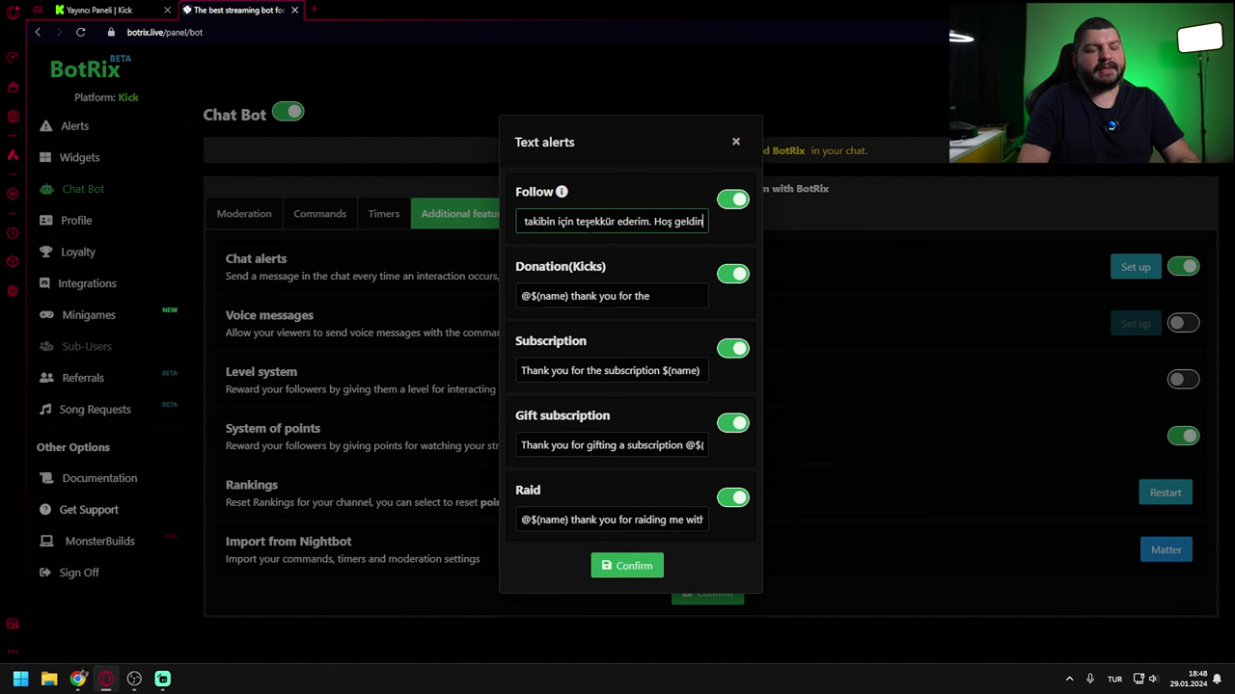
Set the Donation(Kicks) alert text to "@$(name) desteğin için teşekkürler" and the Subscription text to "$(name) Aboneliğin için teşekkür ederim."
left_click_drag(618, 296, 652, 296)
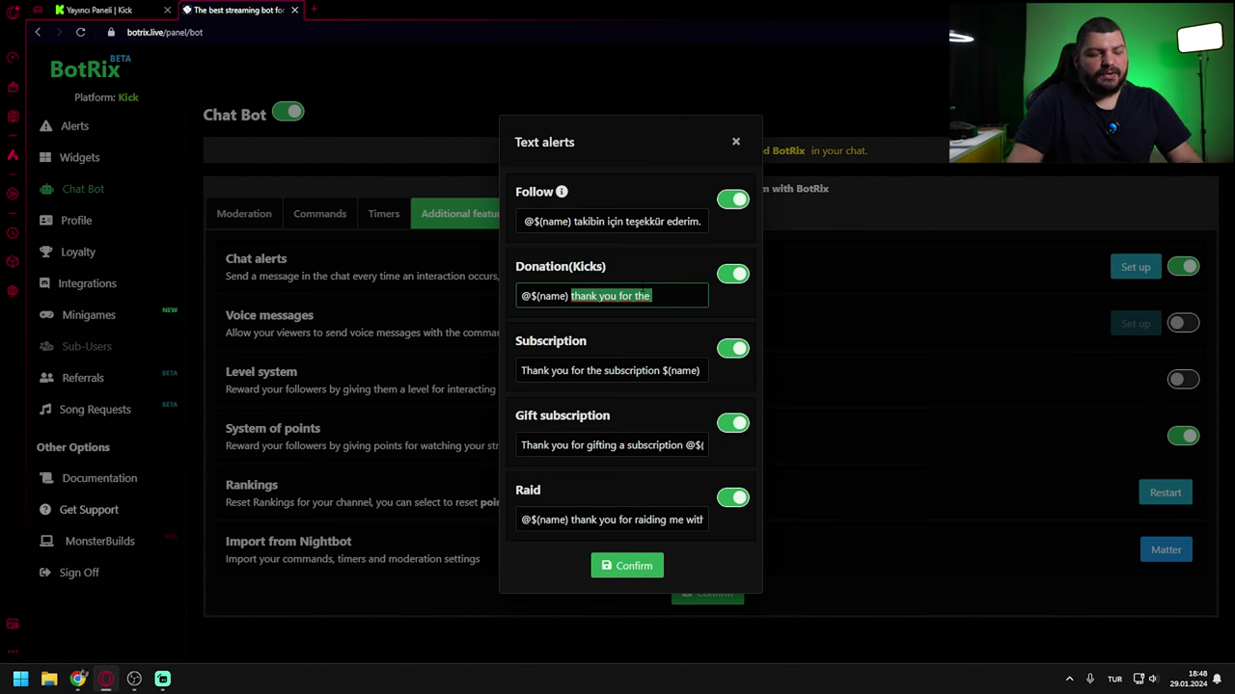
type("desteği")
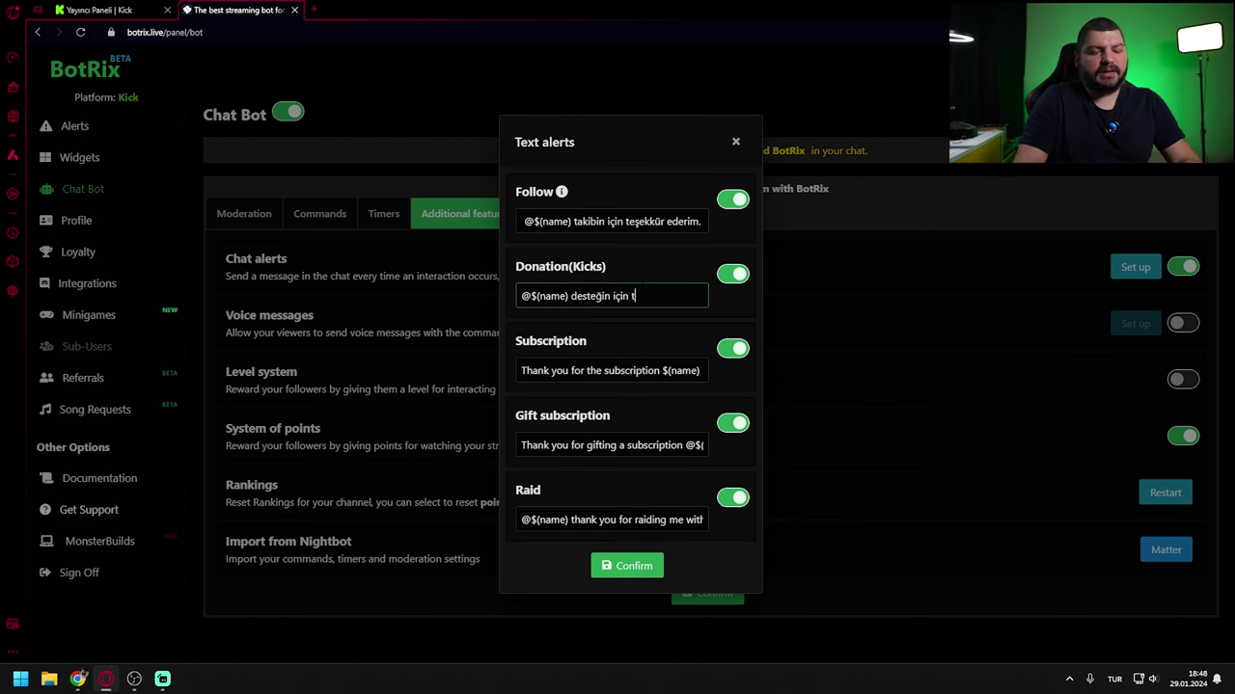
left_click_drag(662, 370, 529, 353)
key("BackSpace")
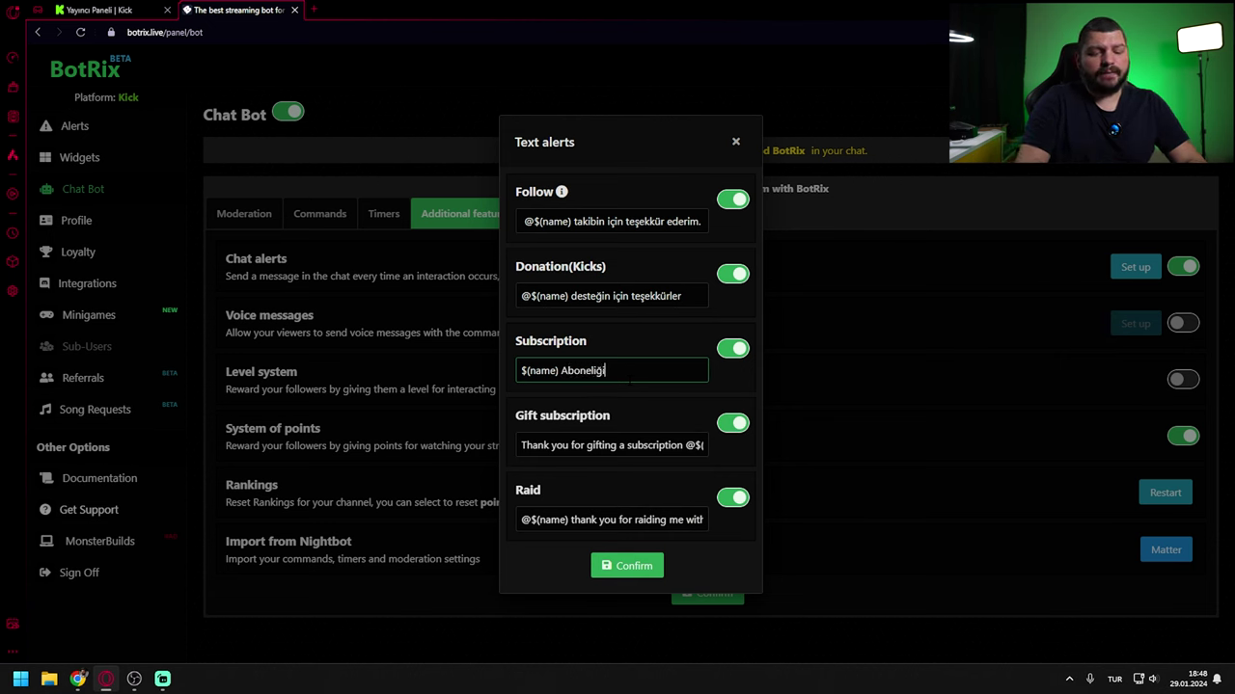
type("Aboneliğin için teşekkür ederim.")
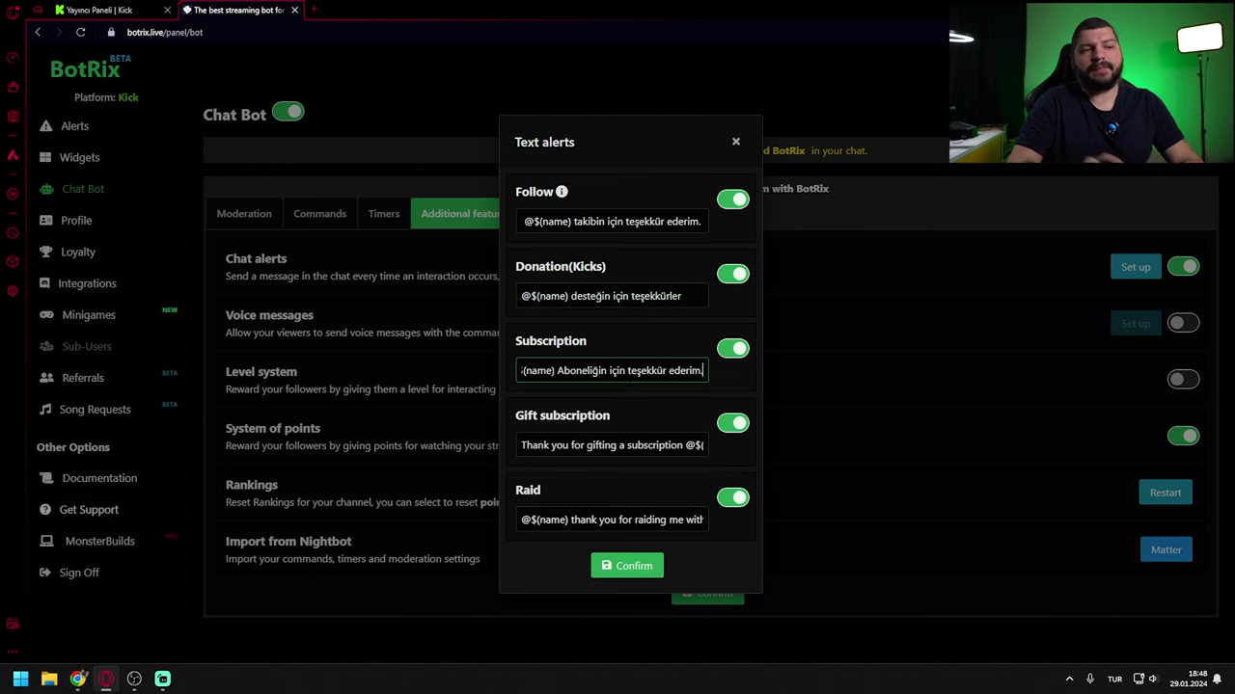
Set the Gift subscription alert text to "@$(name) Hediye aboneliklerin için teşekkürler" and disable the Raid alert
left_click_drag(683, 445, 520, 445)
key("BackSpace")
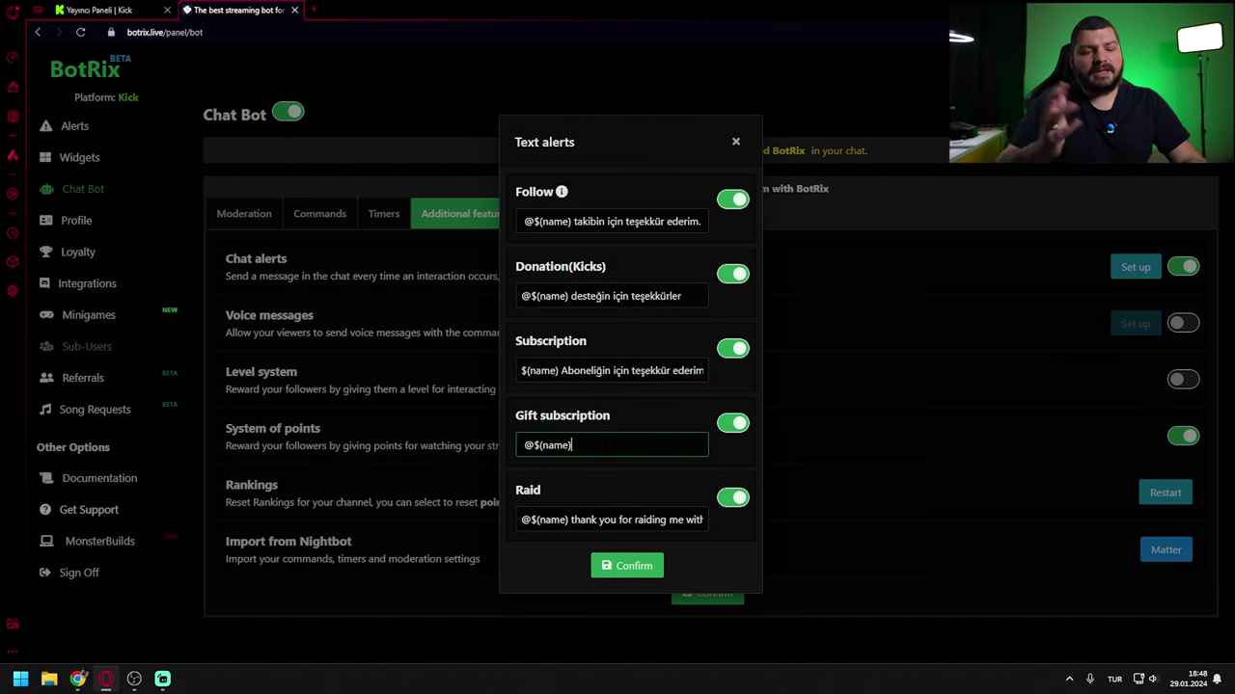
type("Hediye aboneliklerin için teşekkürler")
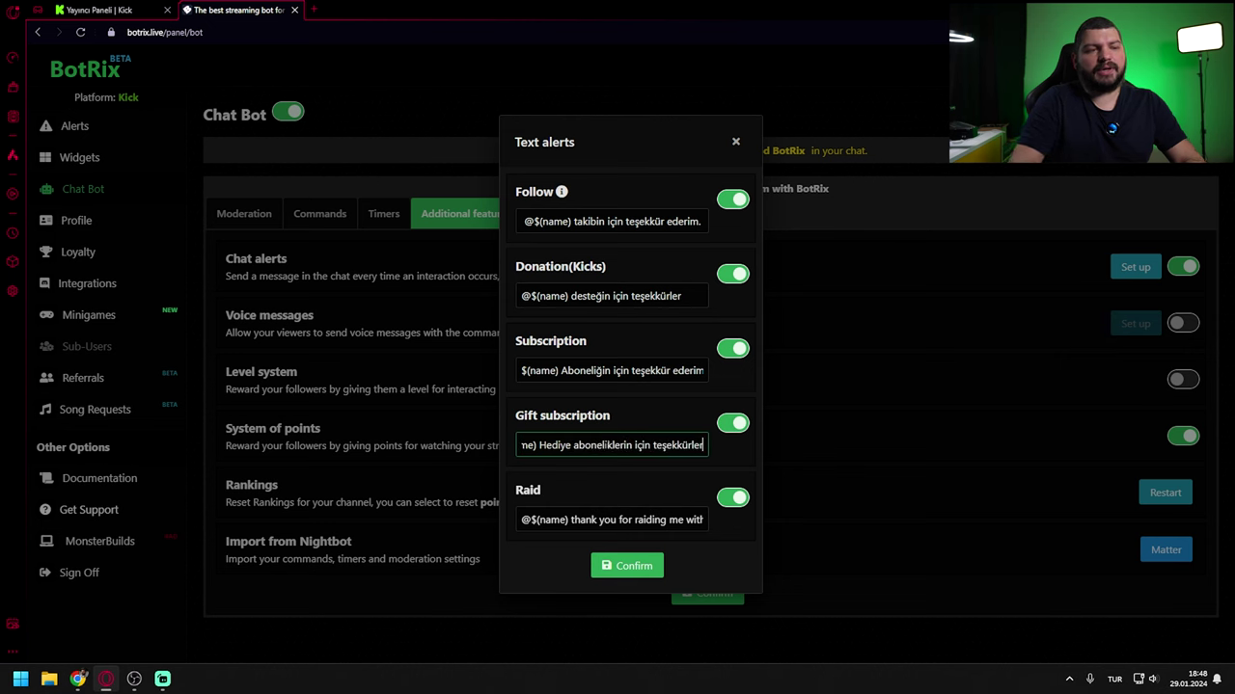
left_click(732, 498)
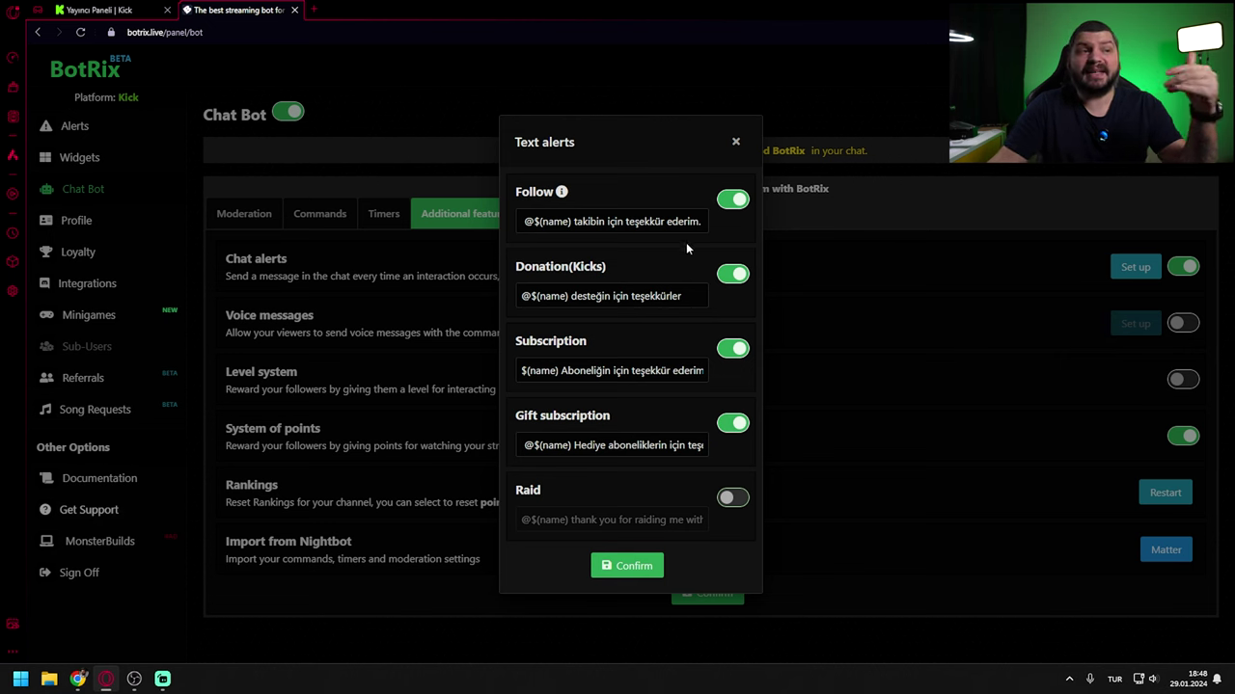
Review the wording of the Follow, Donation(Kicks) and Subscription alert texts
left_click_drag(525, 221, 717, 222)
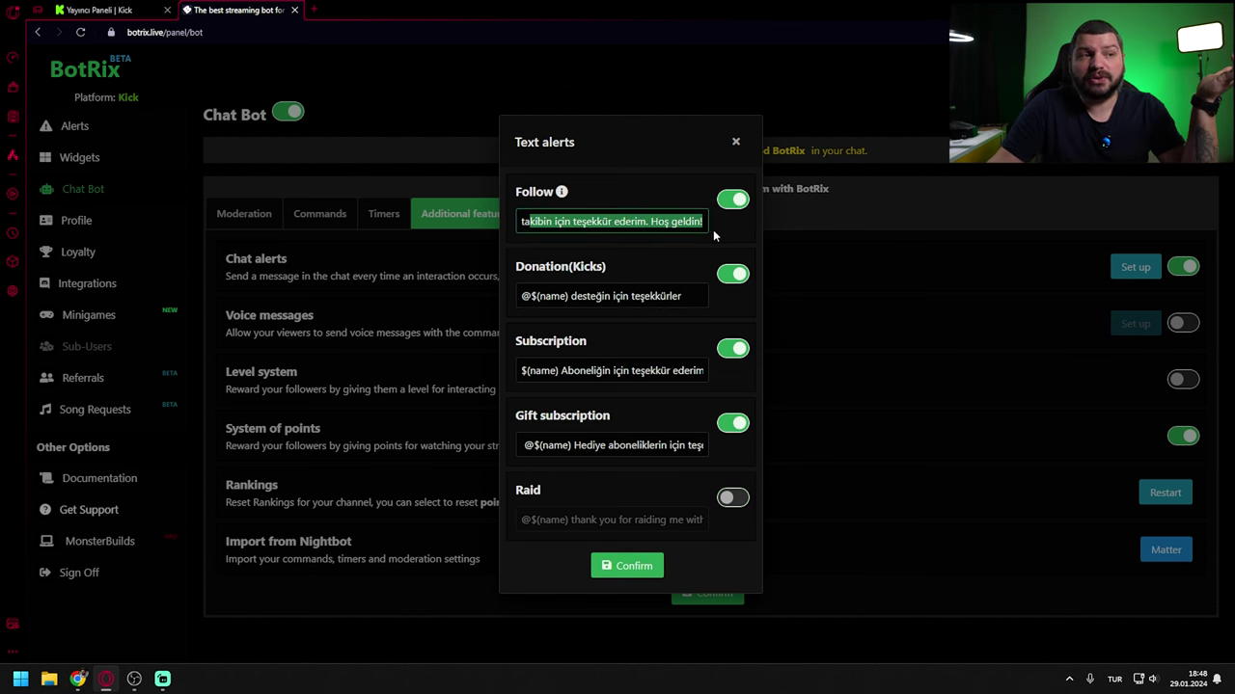
left_click(581, 323)
left_click_drag(570, 296, 681, 296)
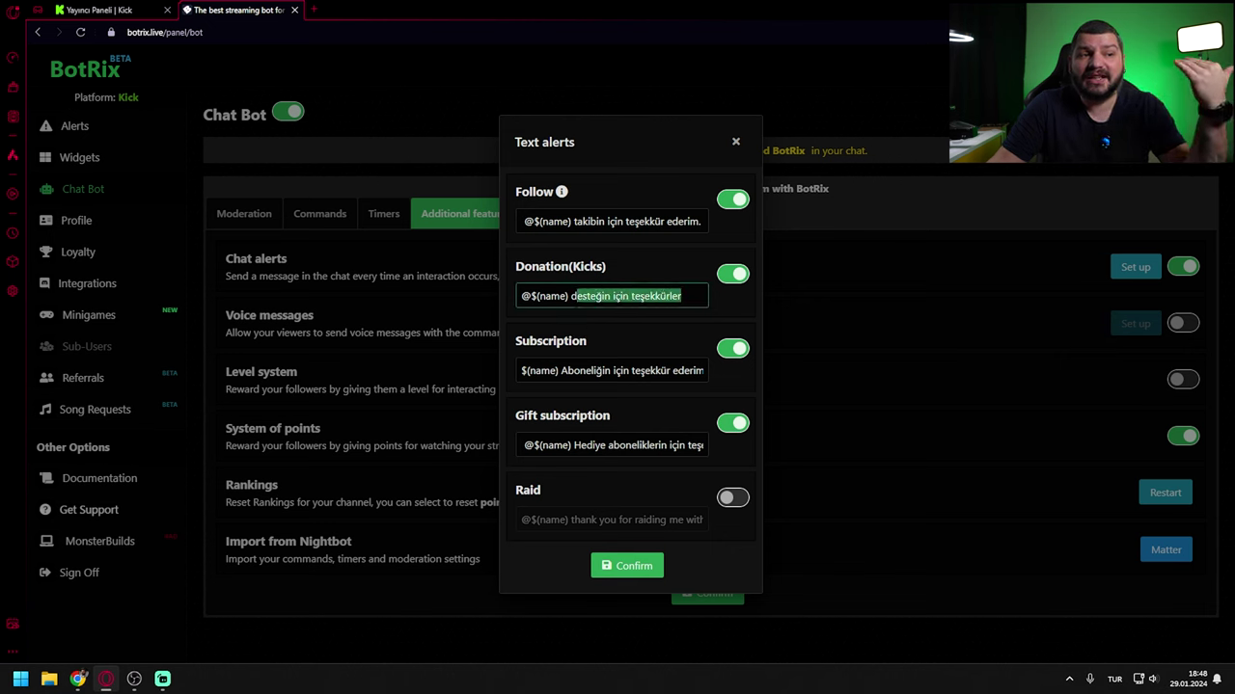
left_click(730, 313)
left_click(563, 371)
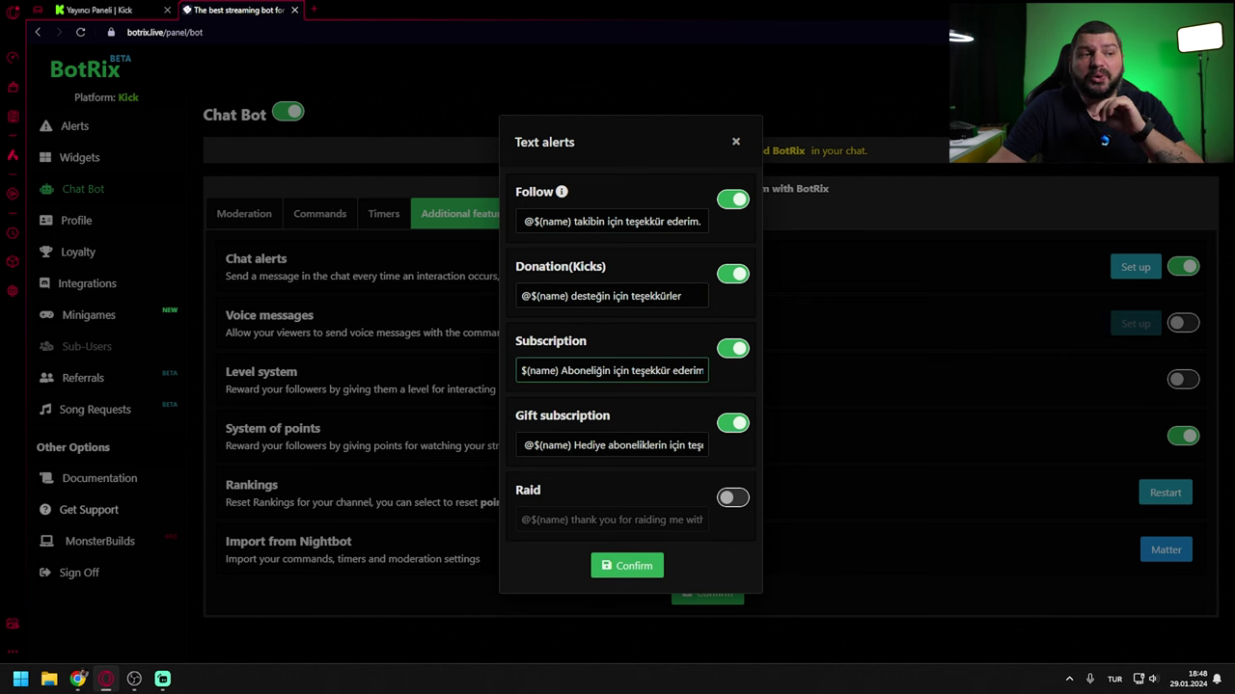
left_click_drag(563, 370, 744, 359)
left_click(732, 395)
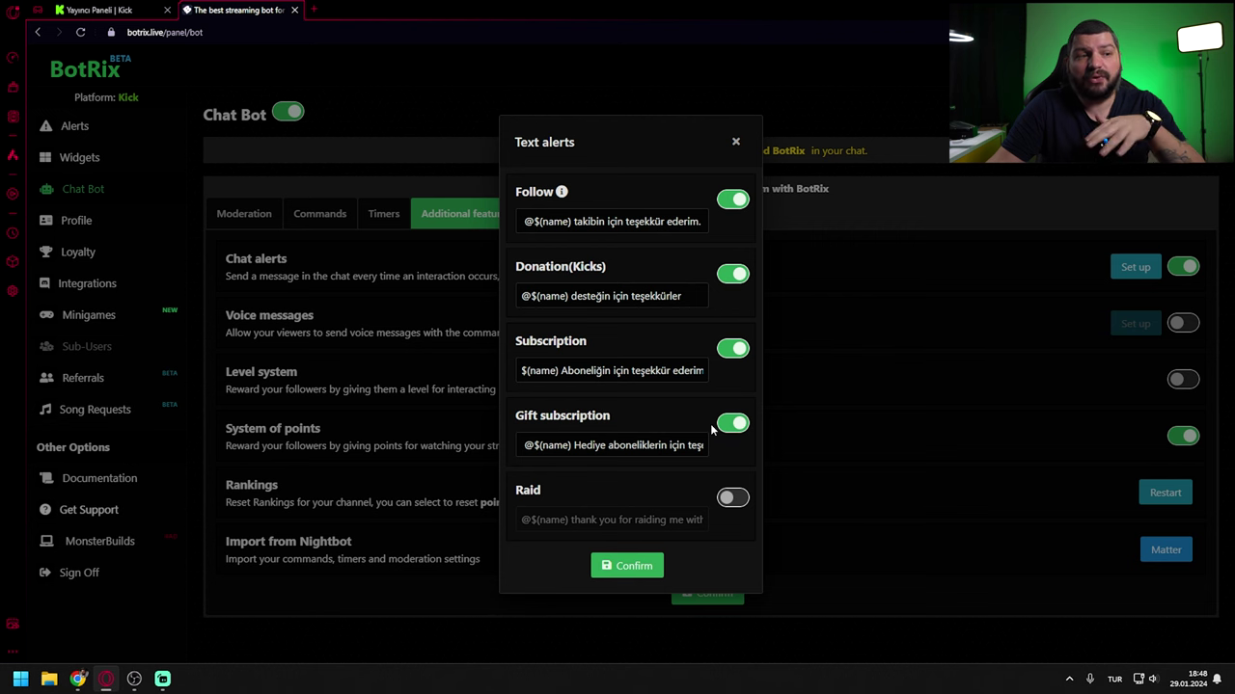
Disable the Gift subscription alert and save the text alert changes
left_click(731, 429)
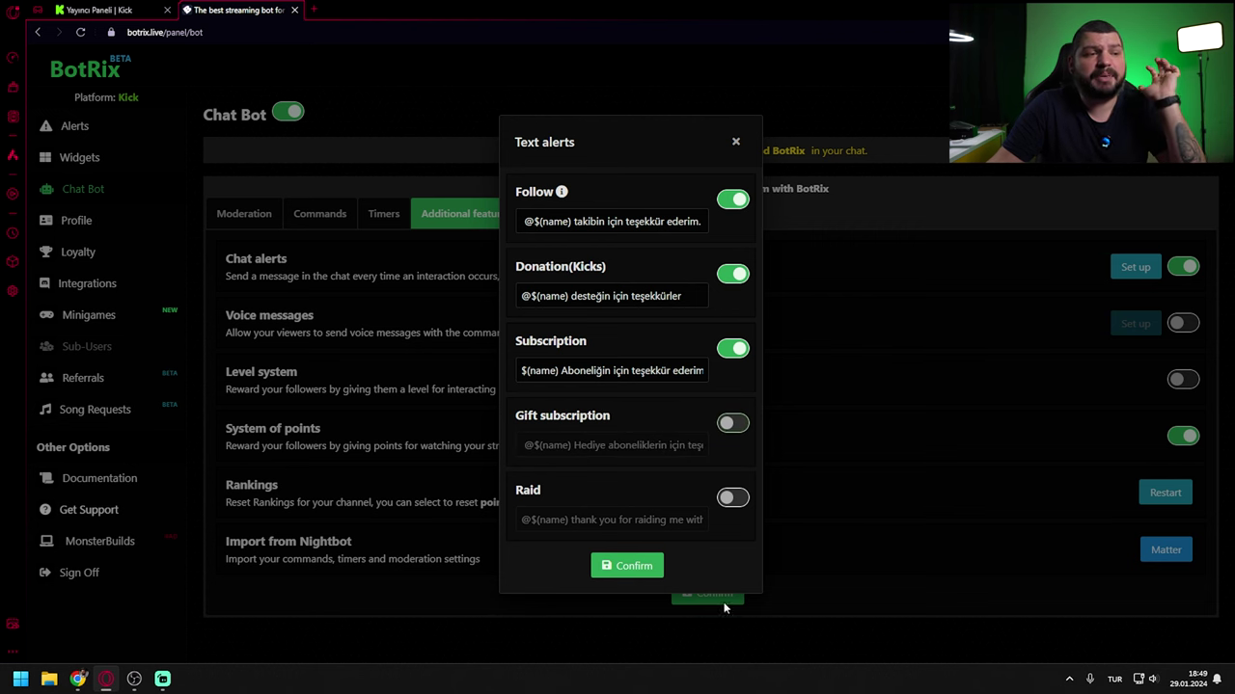
left_click(622, 569)
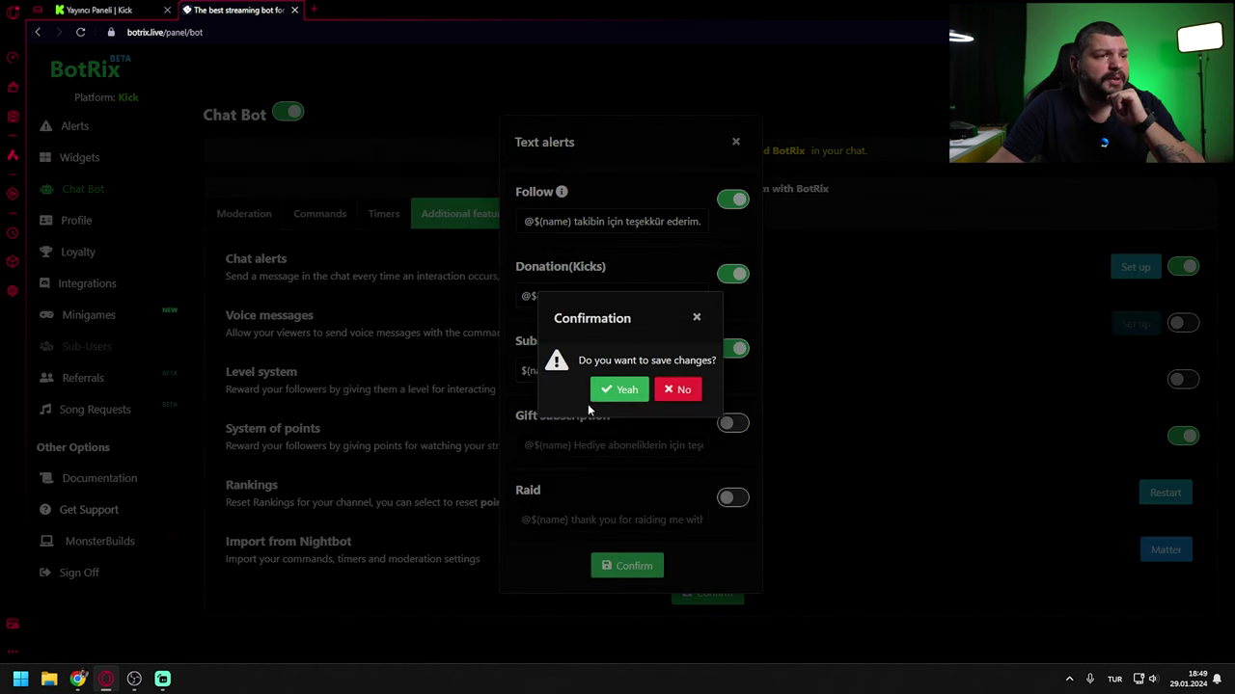
left_click(617, 389)
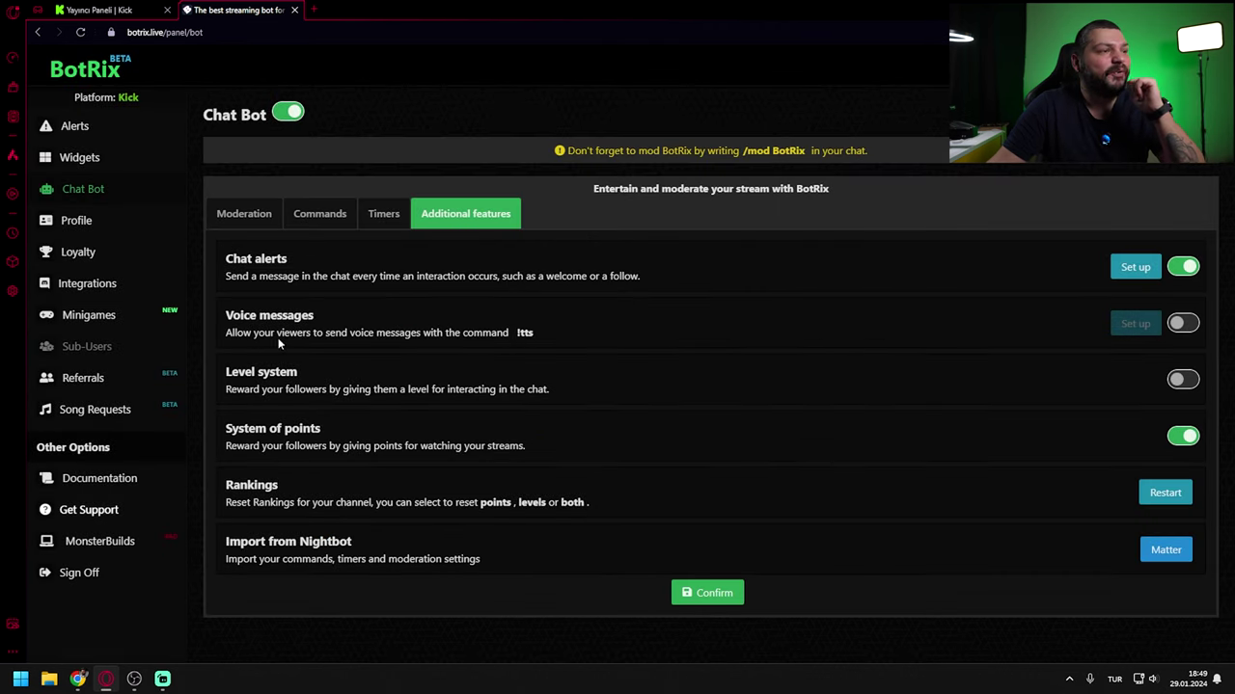
Try enabling Voice messages with the BotRix extension and the Level system, switching both features back off
left_click(1183, 323)
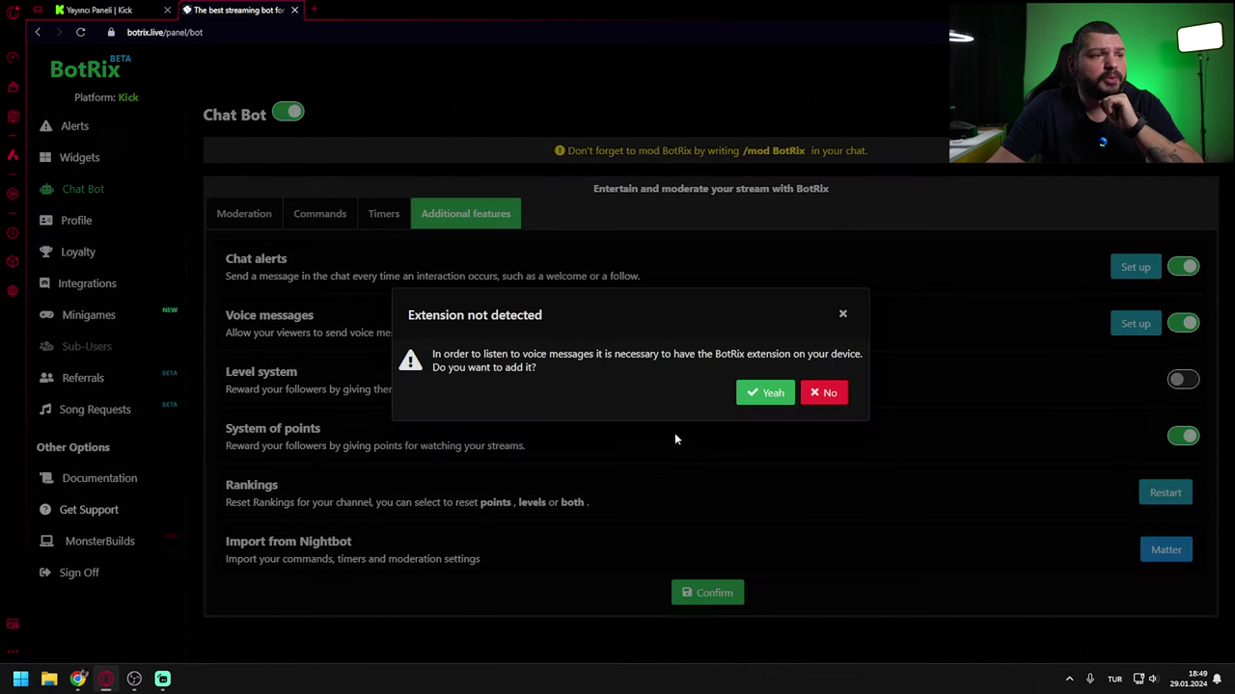
left_click(768, 393)
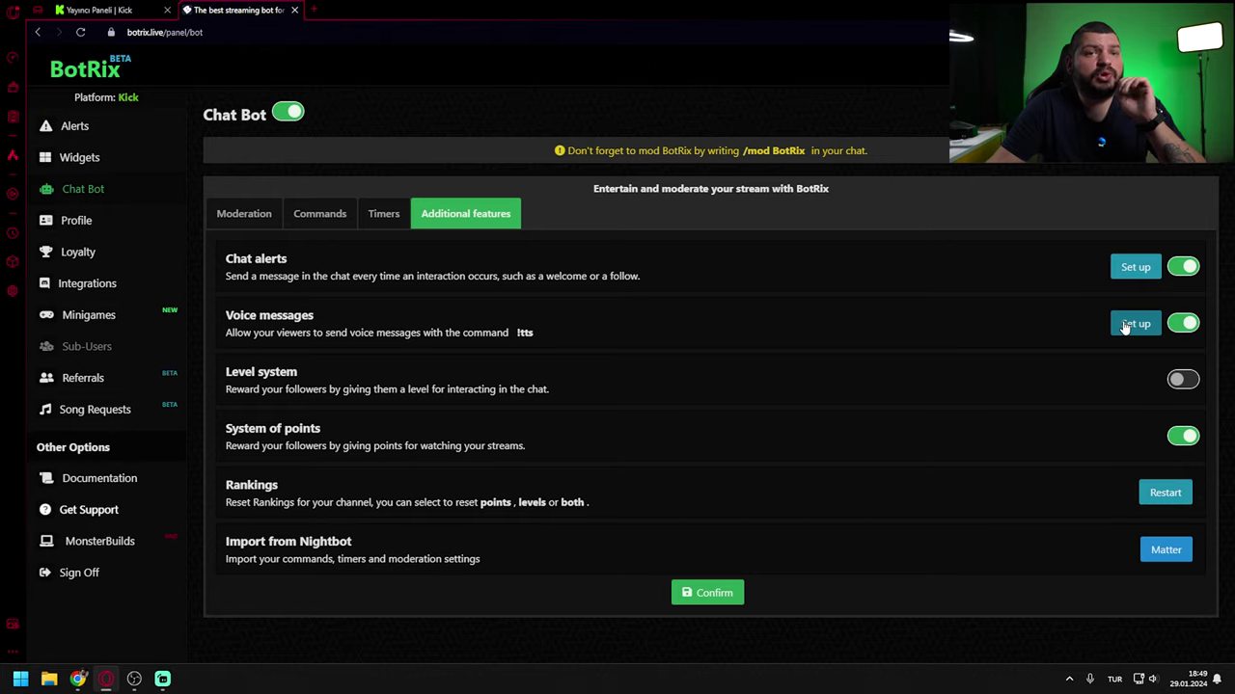
left_click(1129, 323)
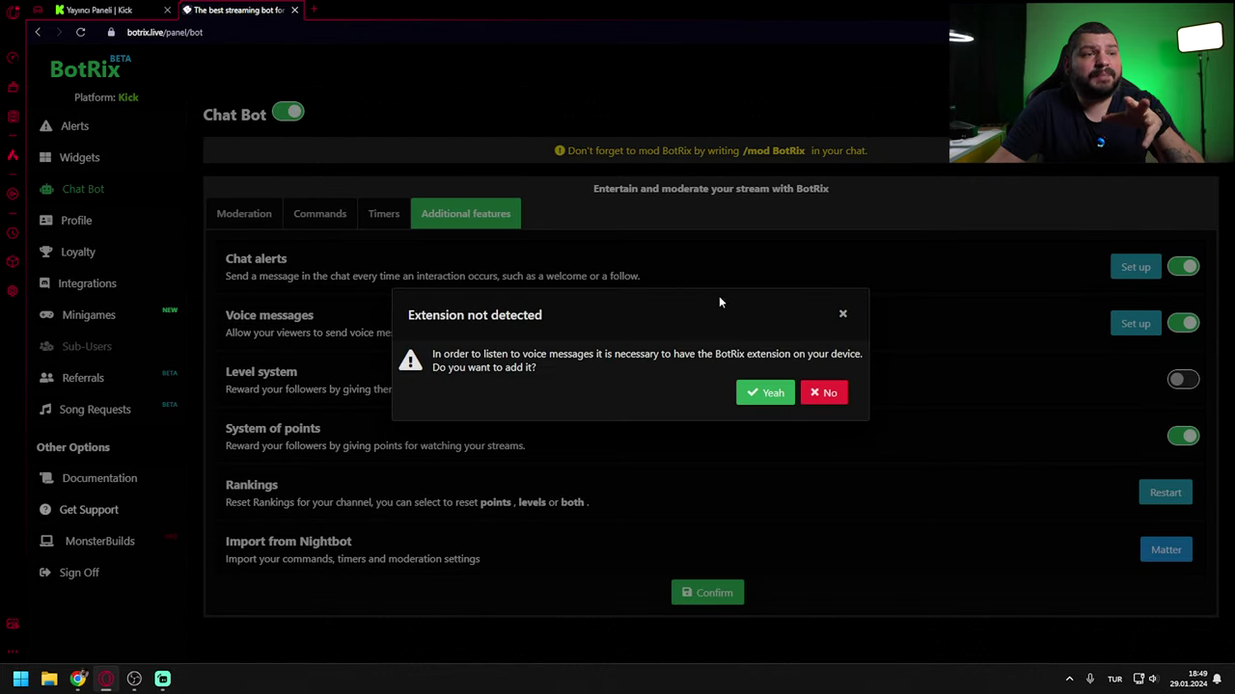
left_click(739, 400)
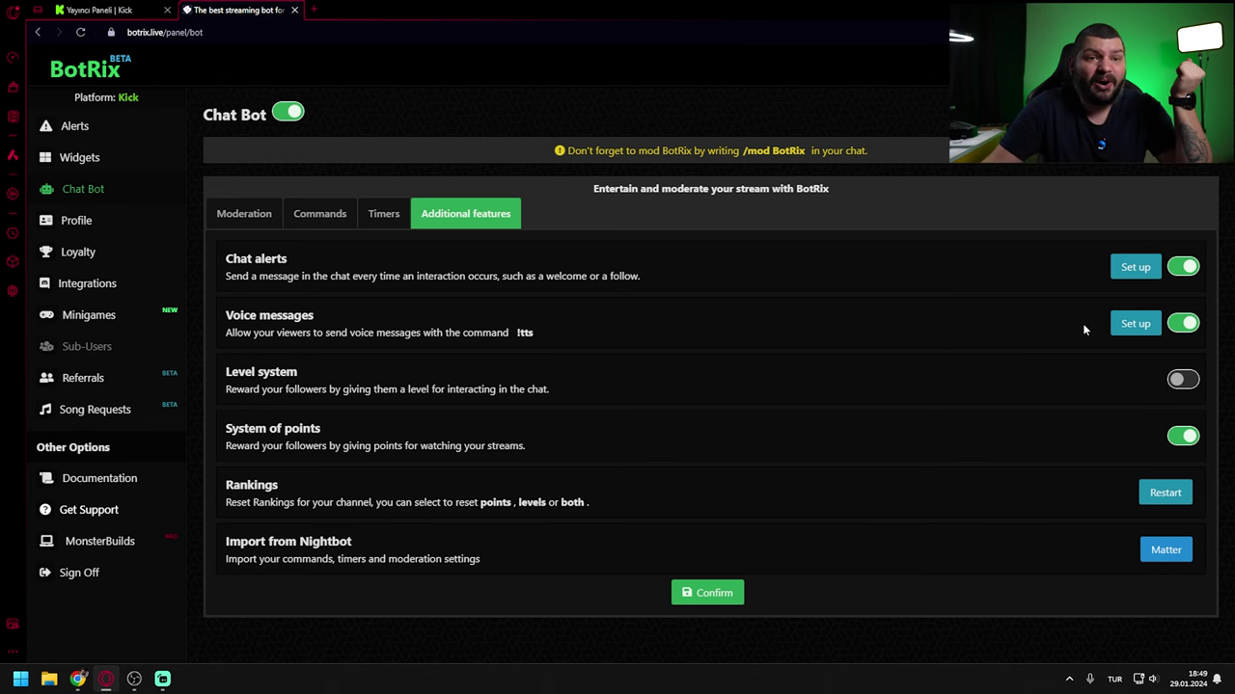
left_click(1182, 326)
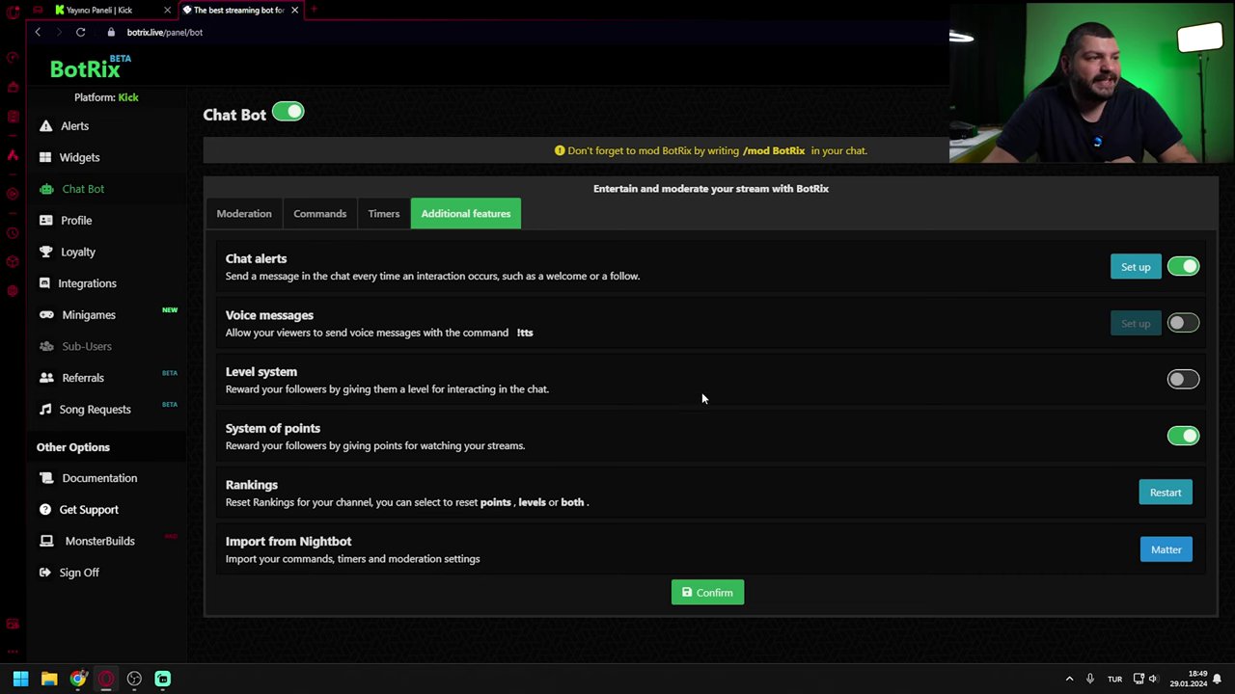
left_click(1184, 380)
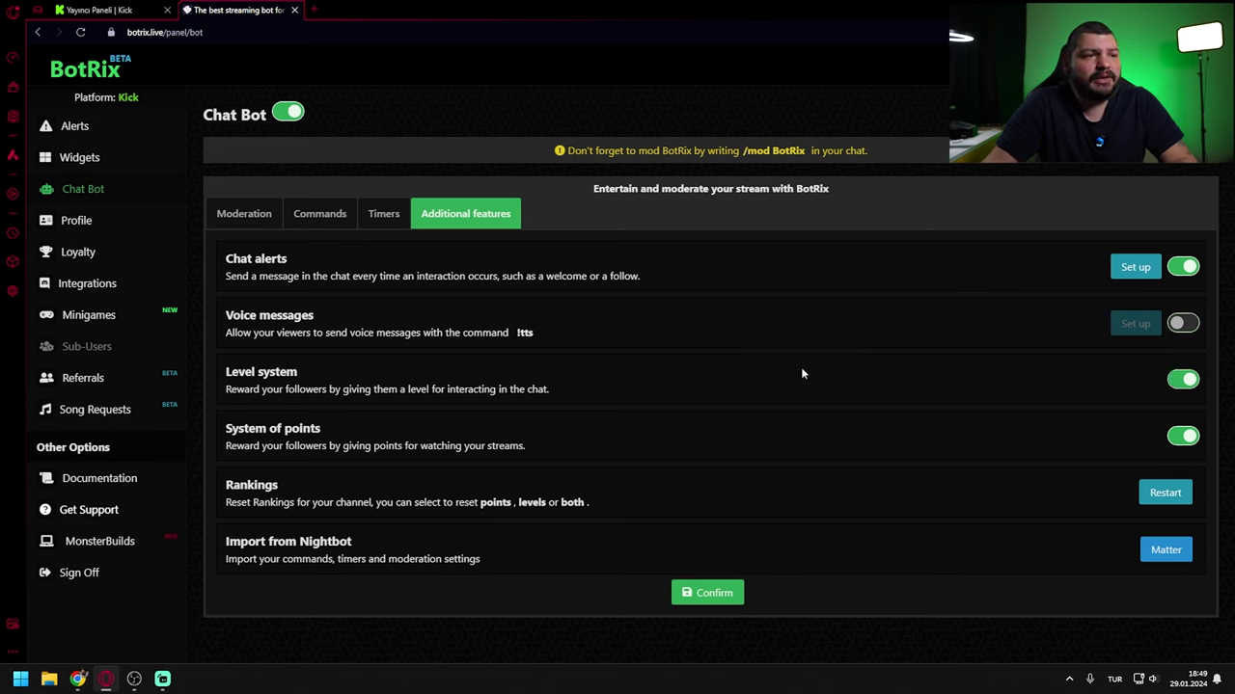
left_click(1184, 382)
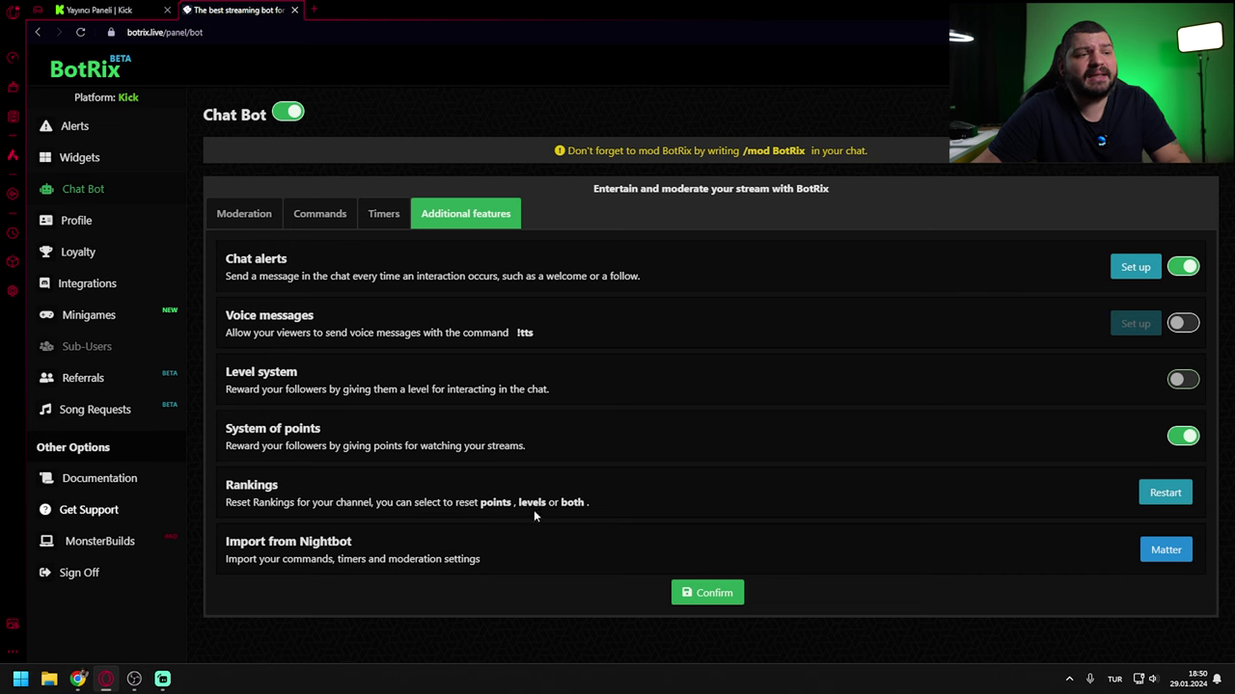
Examine the channel rankings reset options, close them without resetting anything, and return to the Moderation settings
left_click(1157, 493)
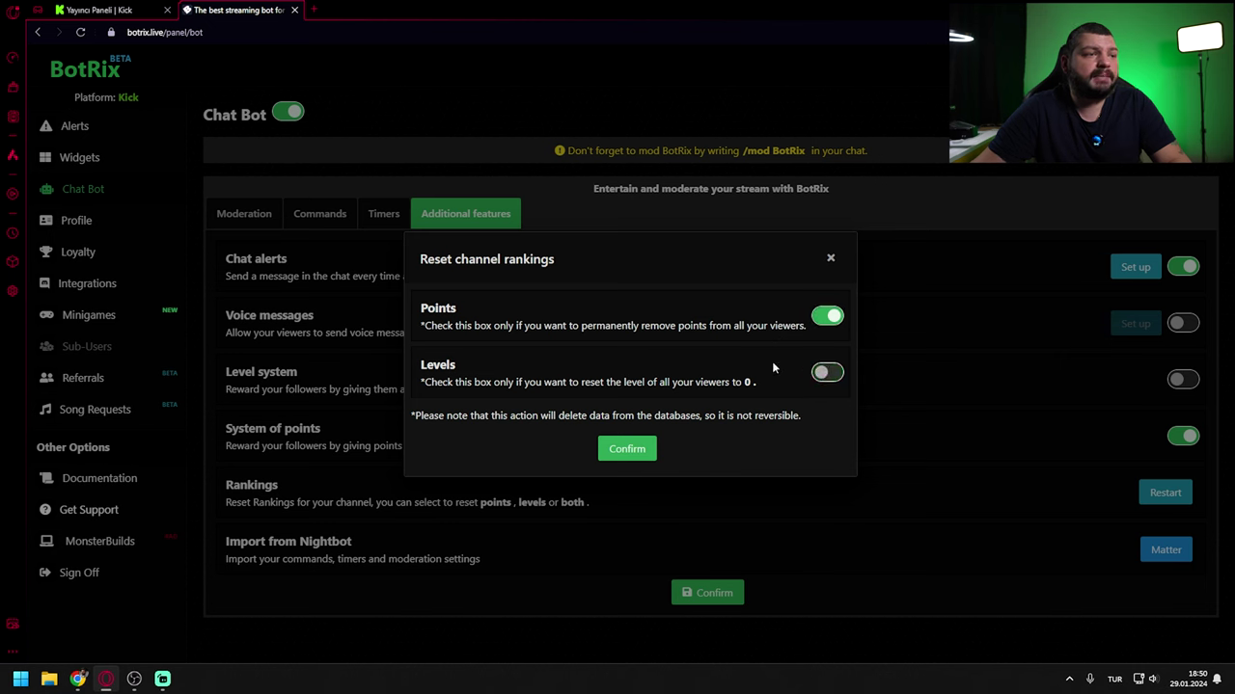
left_click(831, 261)
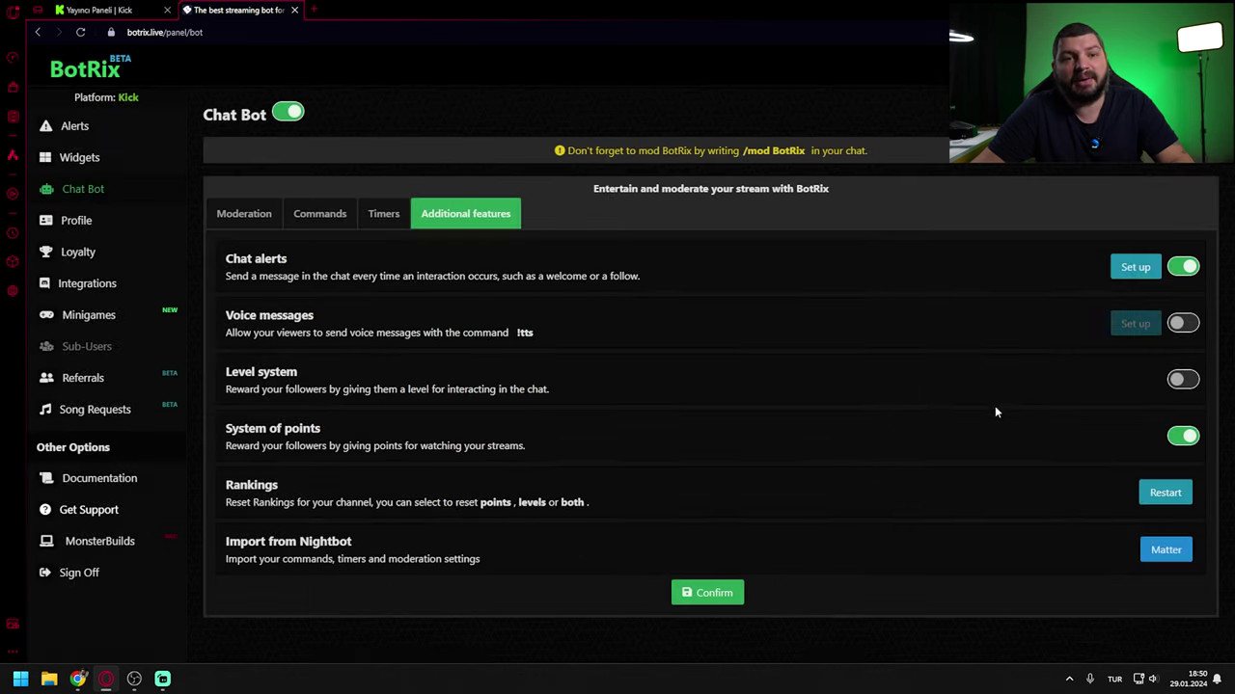
left_click(254, 216)
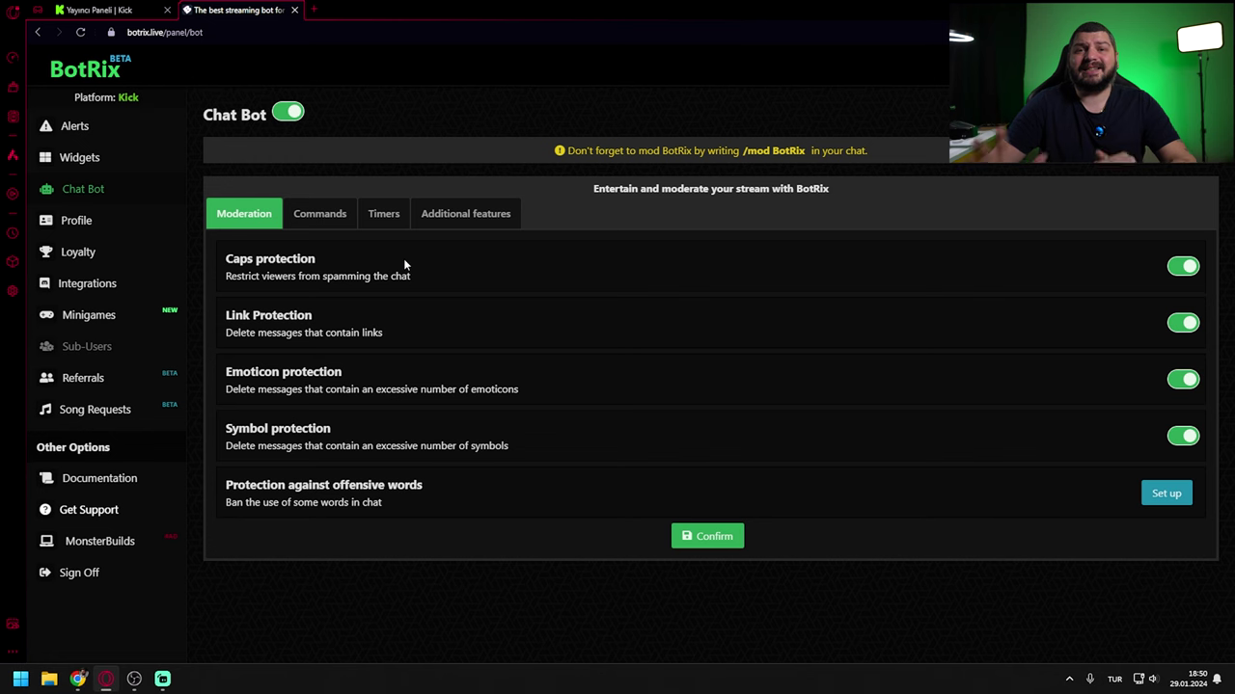